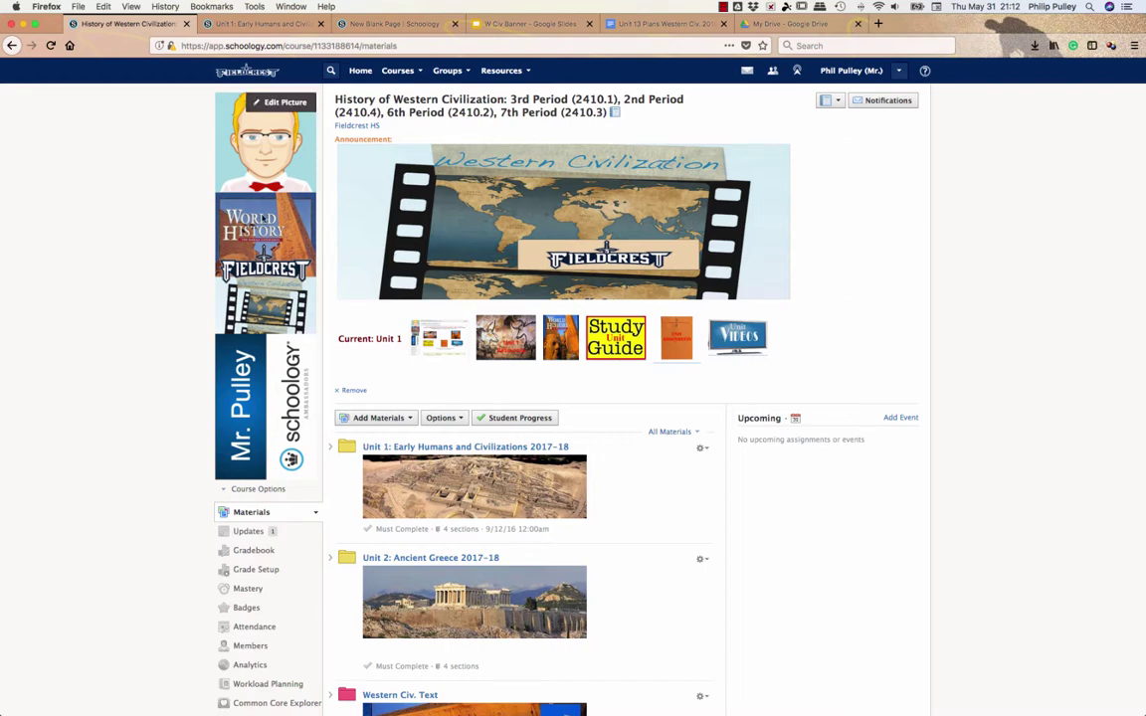
Expand Unit 1 and Unit 1 Assignments, then open the Unit 1 Reading Question and Video Assignments folder
scroll(132, 207, down, 3)
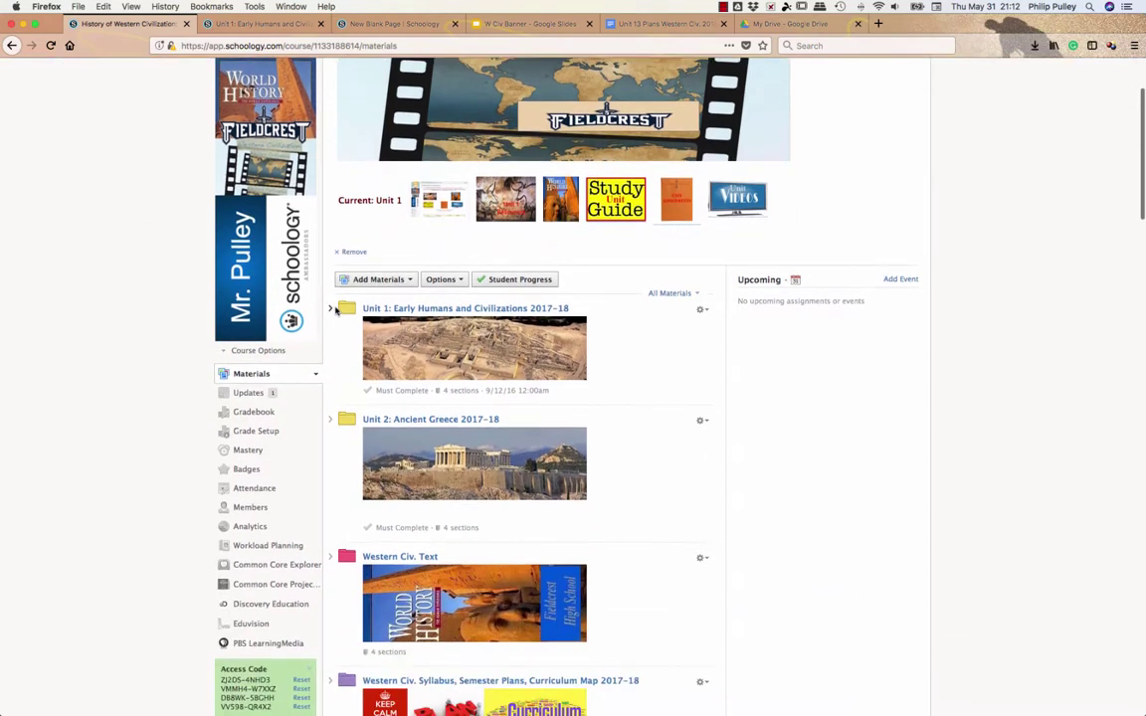
scroll(159, 289, down, 2)
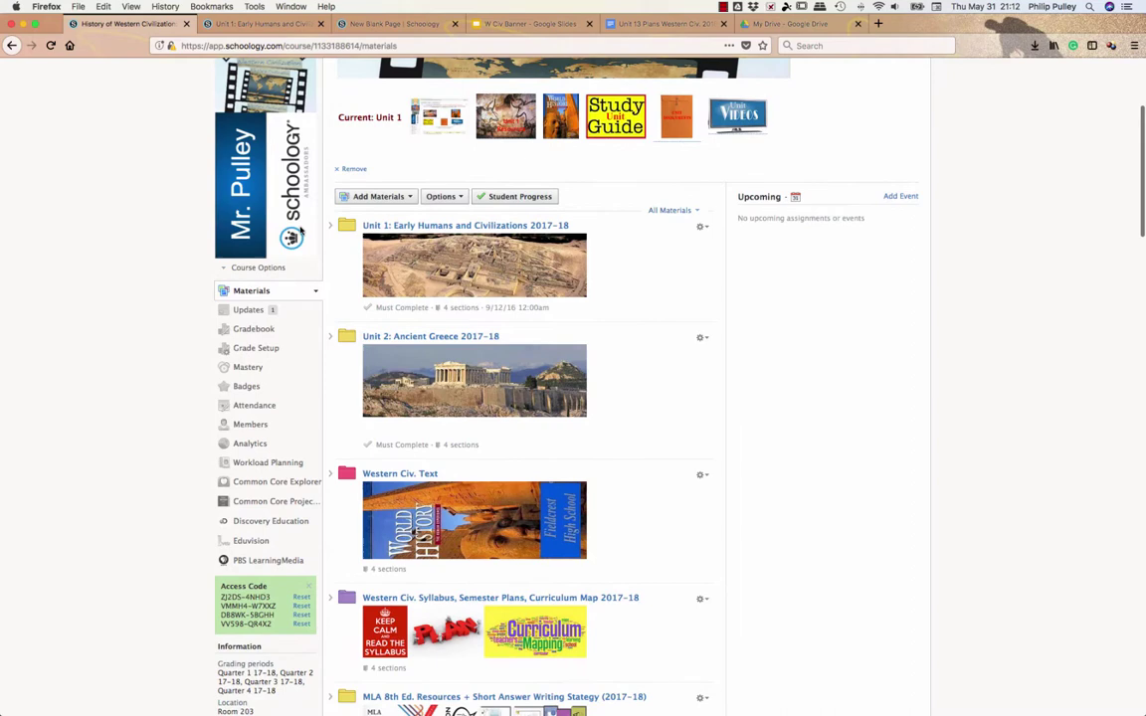
click(331, 227)
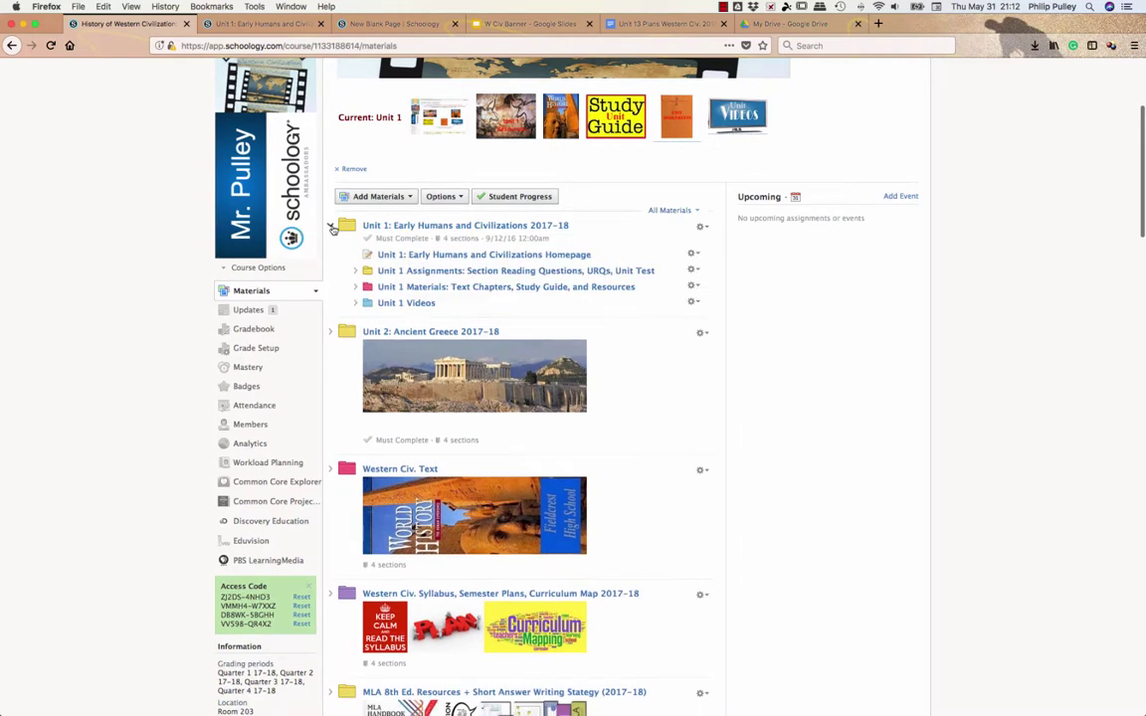
click(355, 271)
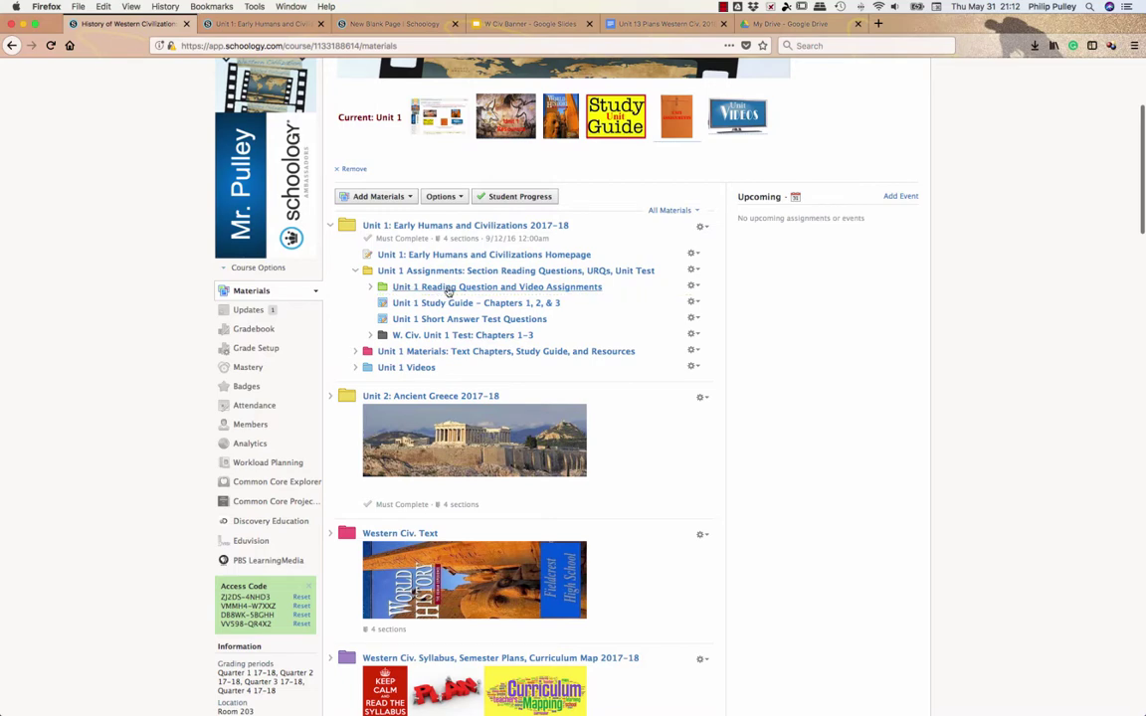
click(516, 289)
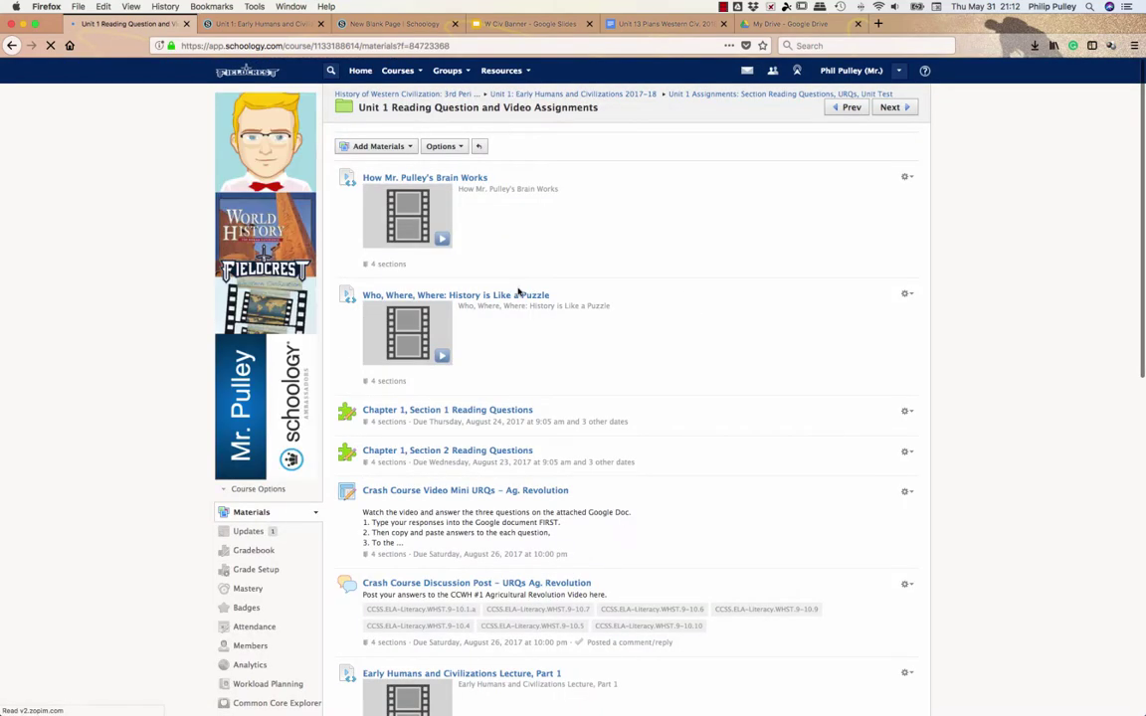
scroll(545, 378, down, 10)
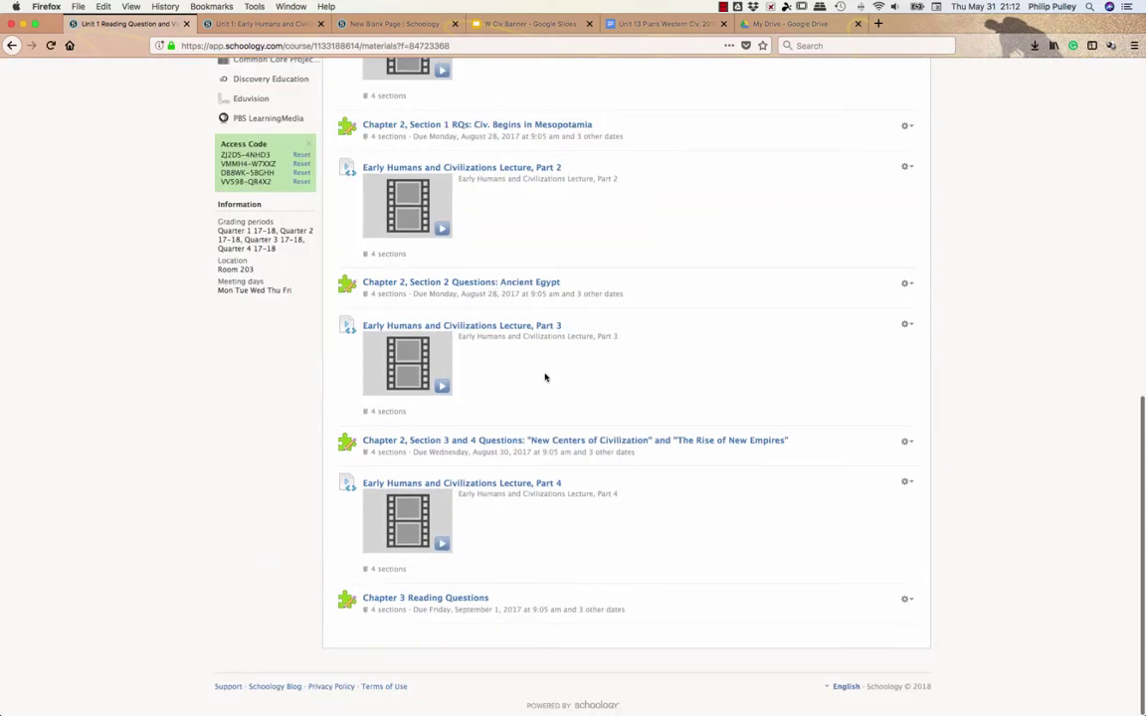
scroll(545, 378, up, 15)
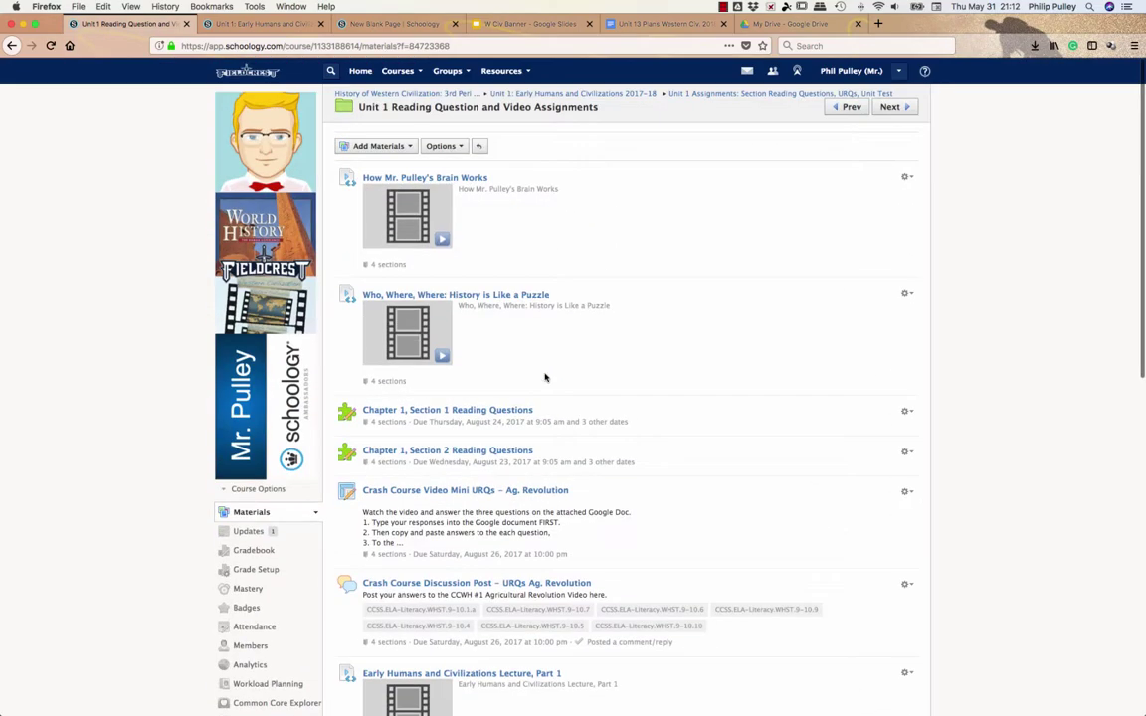
Turn on sequential-order completion and add a View the item rule for How Mr. Pulley's Brain Works
click(461, 147)
click(460, 169)
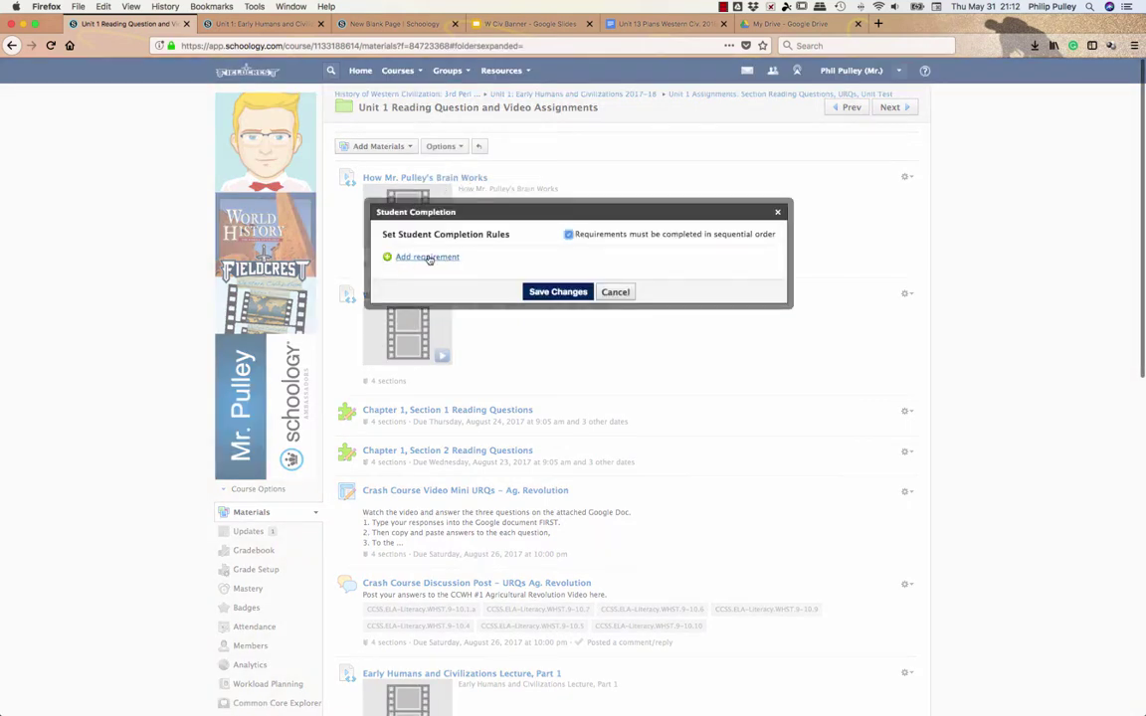
click(569, 234)
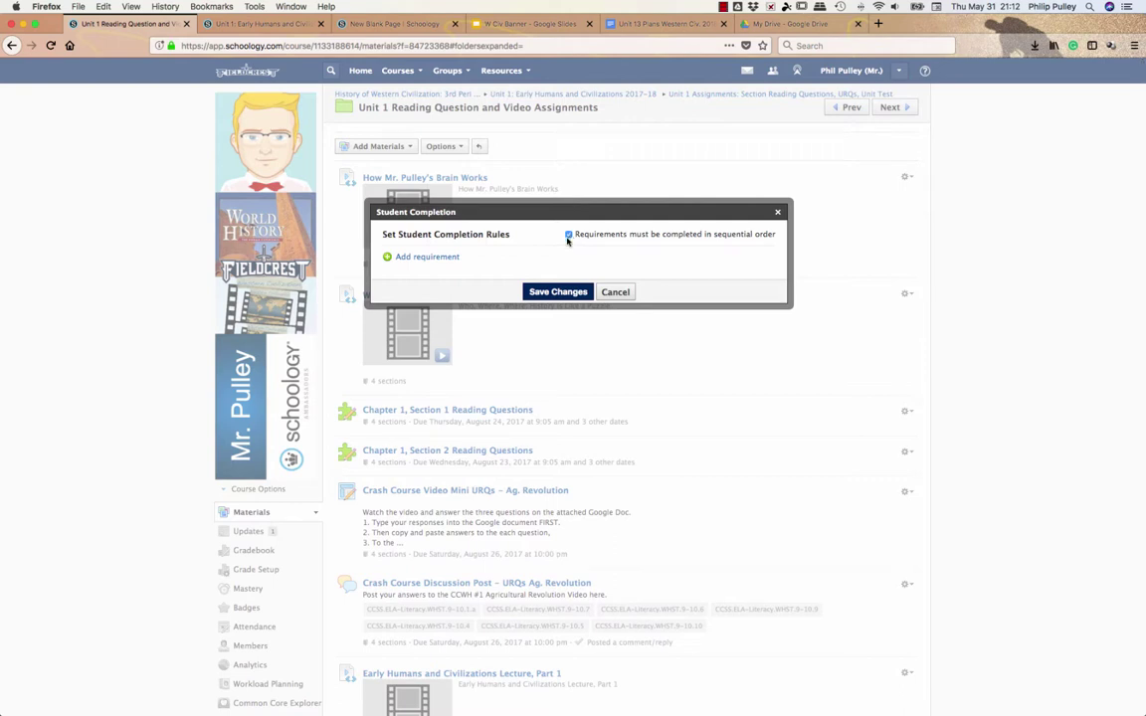
click(425, 257)
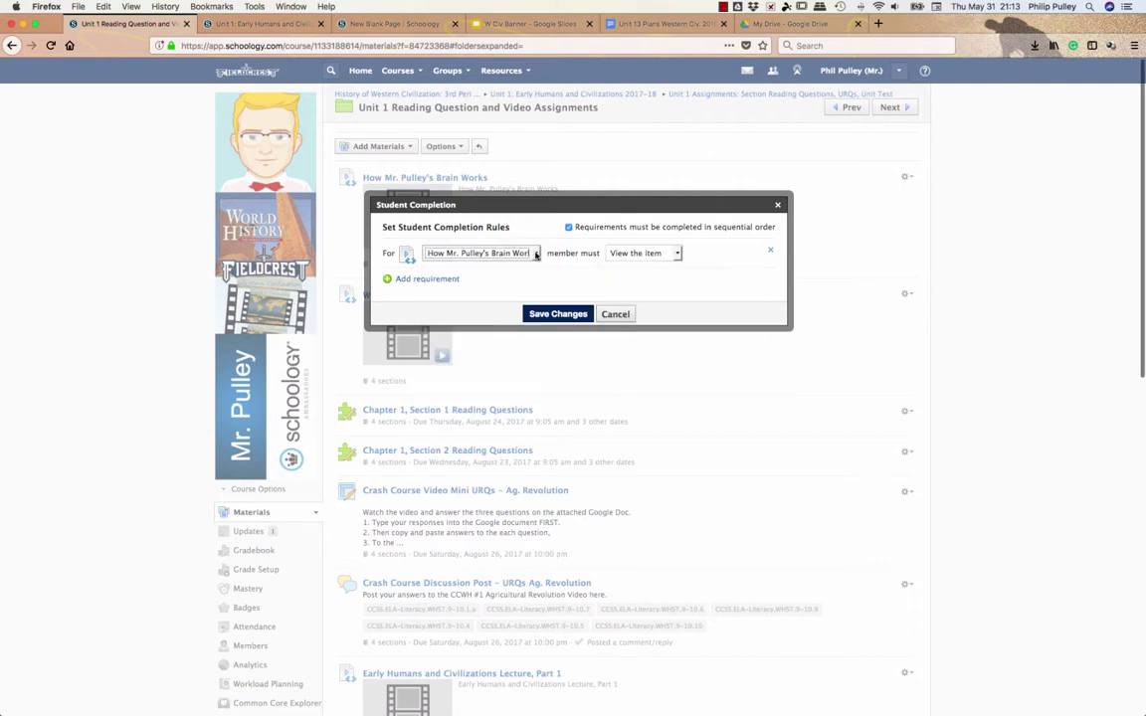
click(534, 254)
click(532, 253)
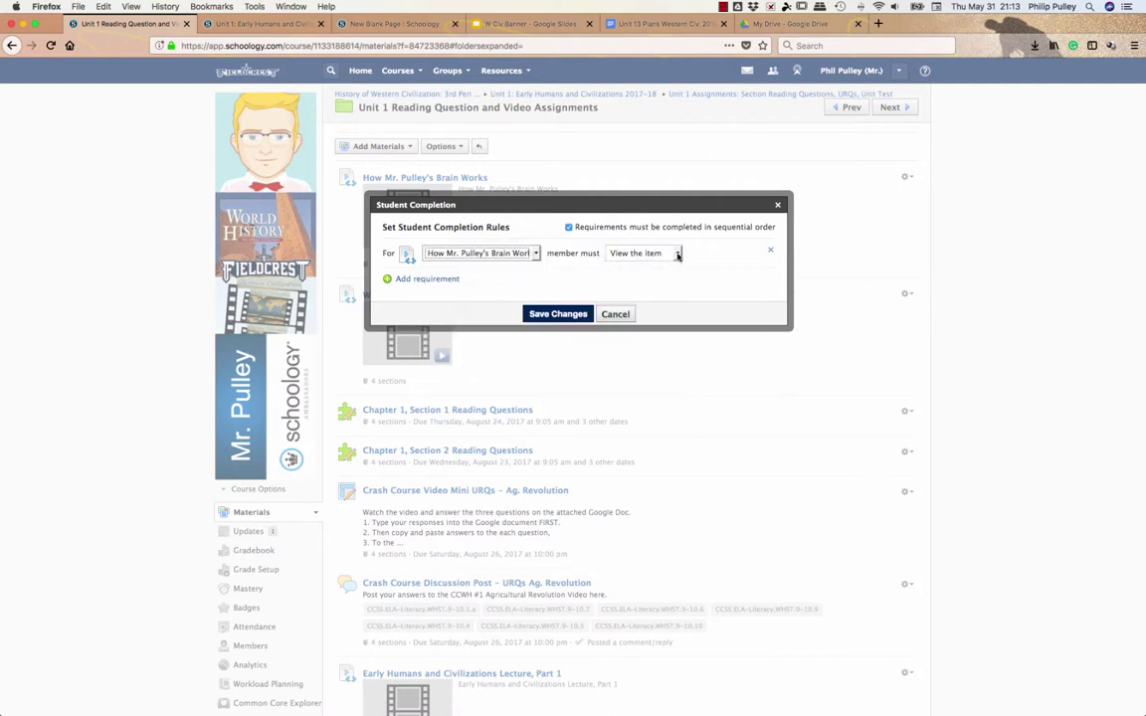
Add a View the item requirement for Who, Where, Where: History is Like a Puzzle
click(434, 280)
click(535, 274)
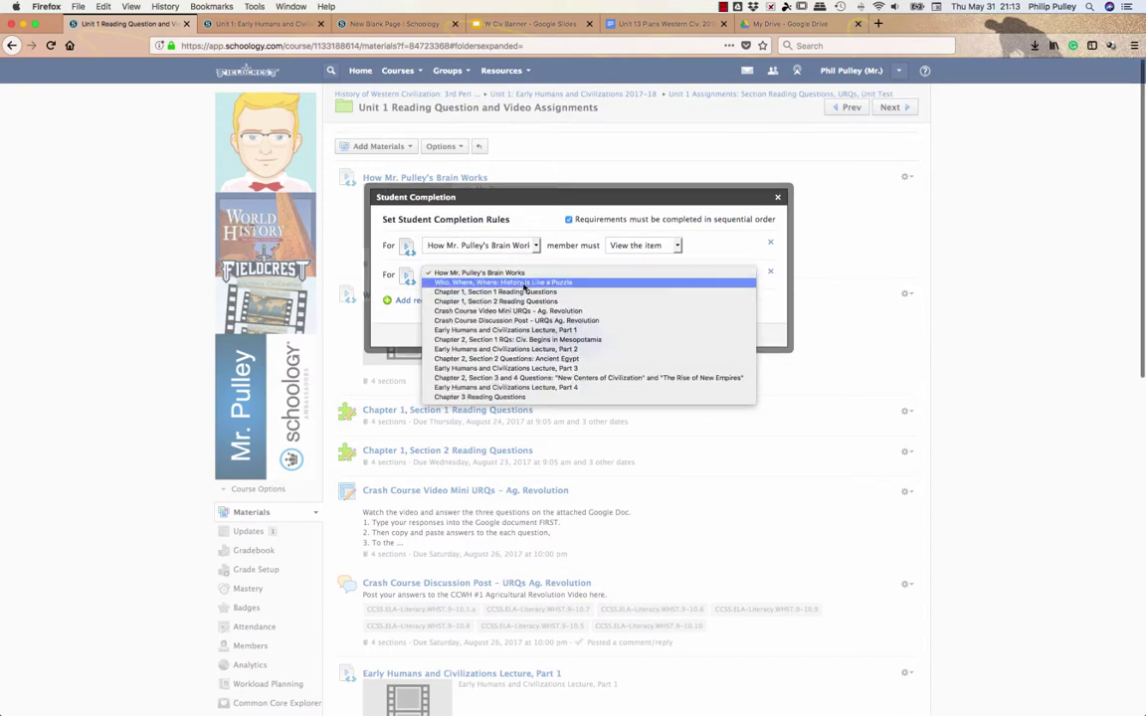
click(525, 283)
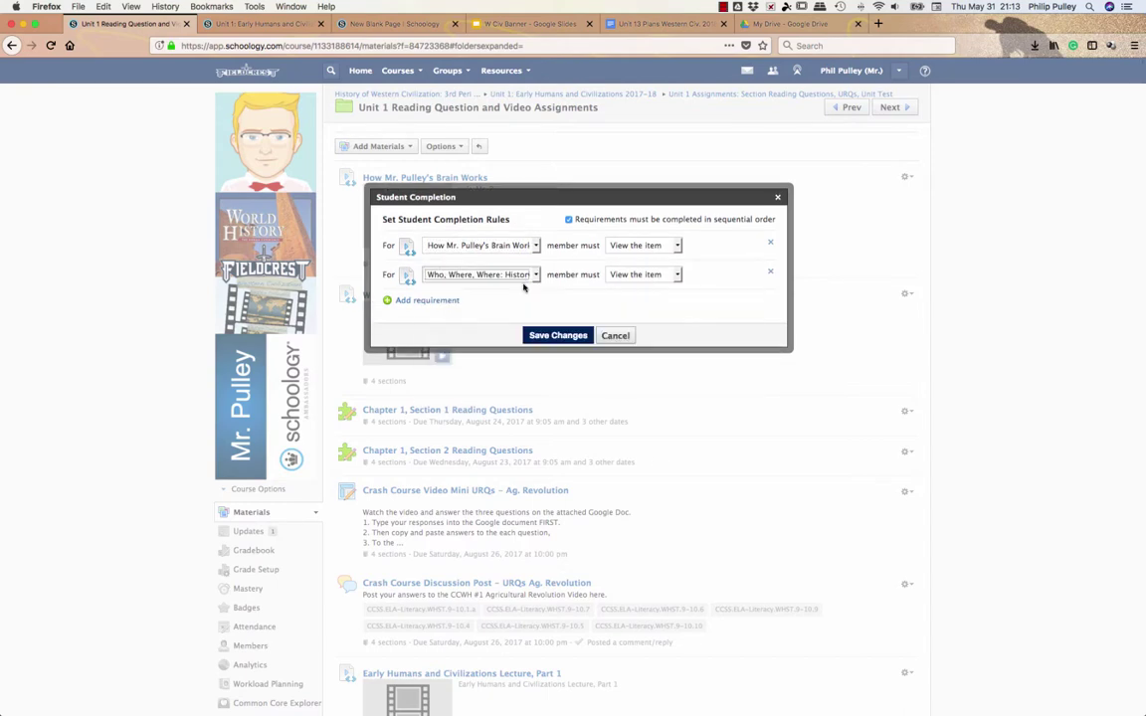
Add Chapter 1, Section 1 Reading Questions, requiring a submission rather than a minimum score
click(431, 303)
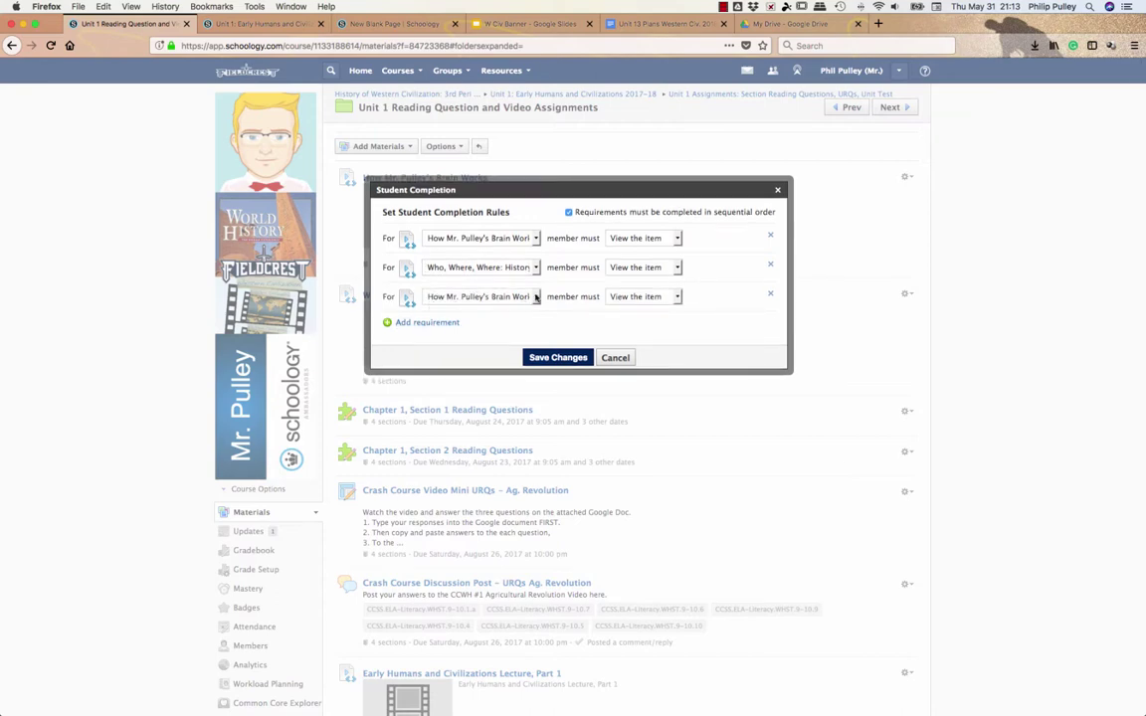
click(534, 299)
click(534, 313)
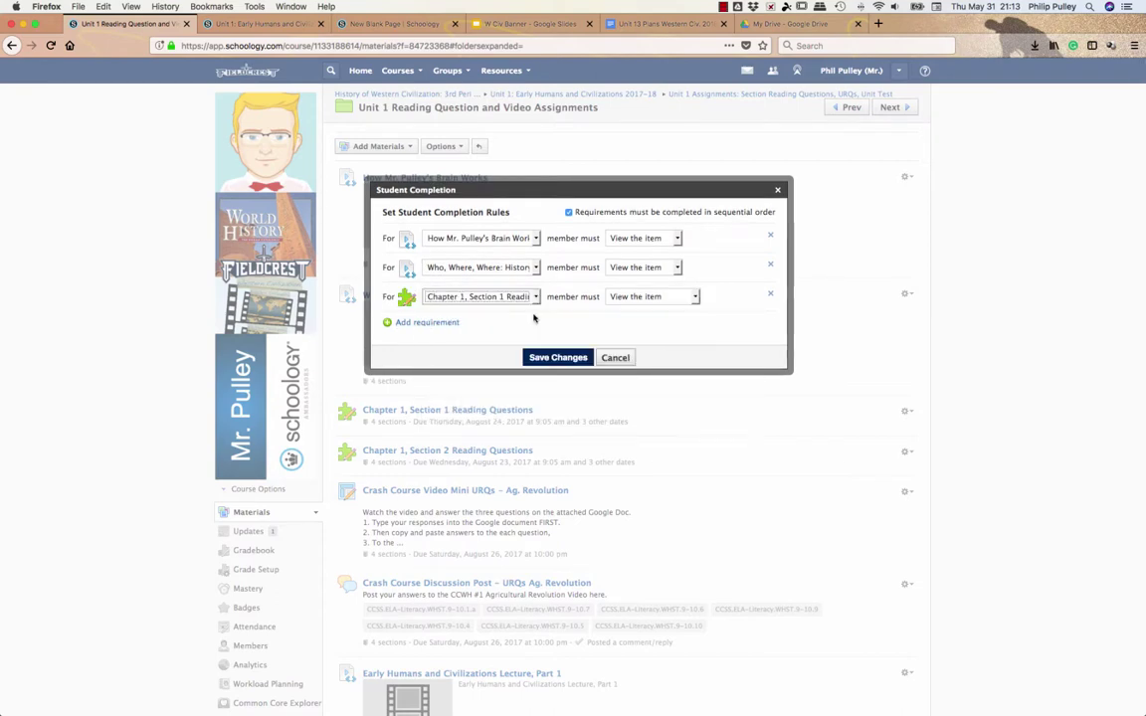
click(695, 298)
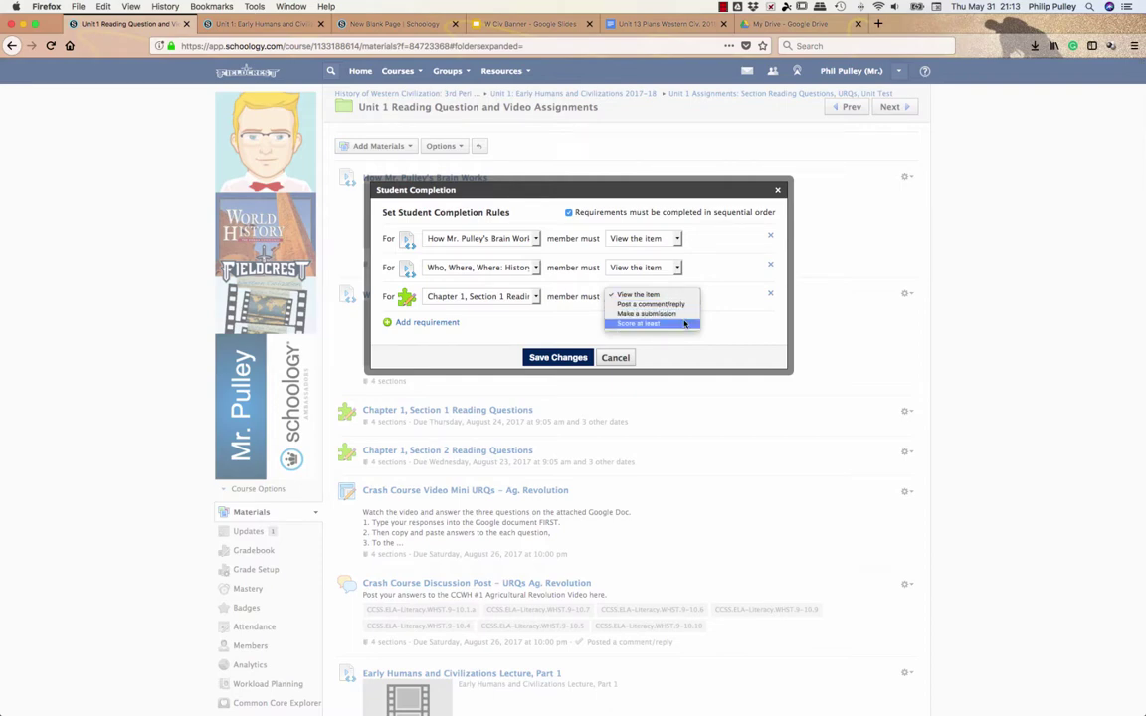
click(684, 324)
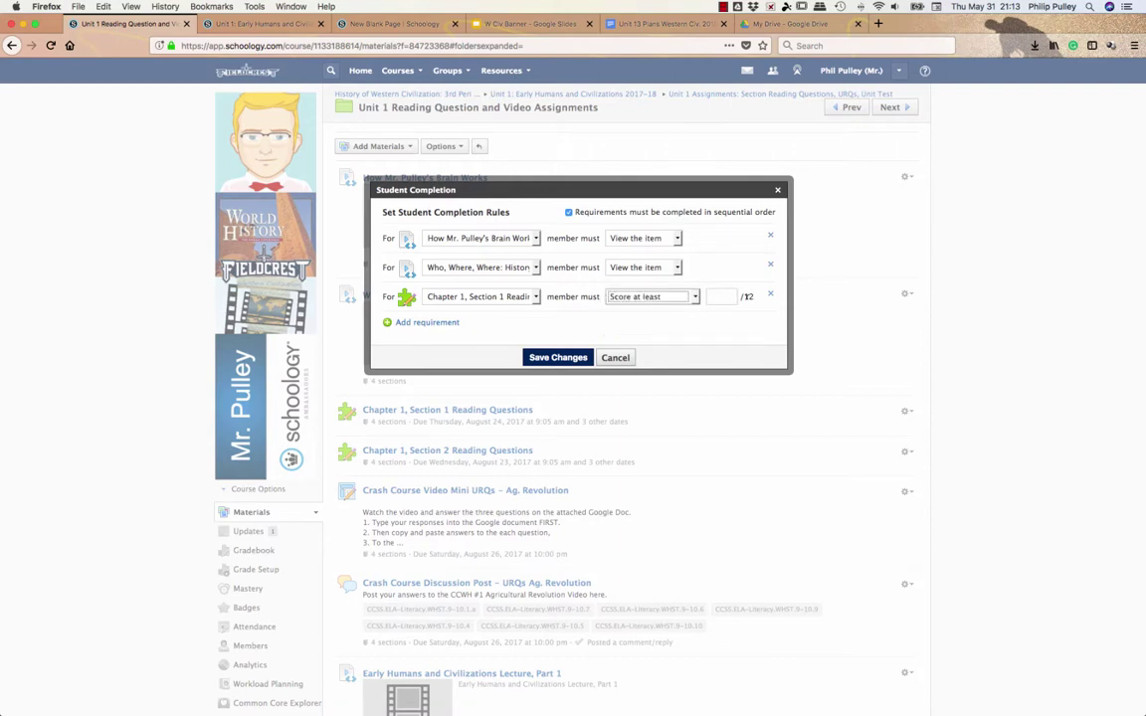
click(688, 299)
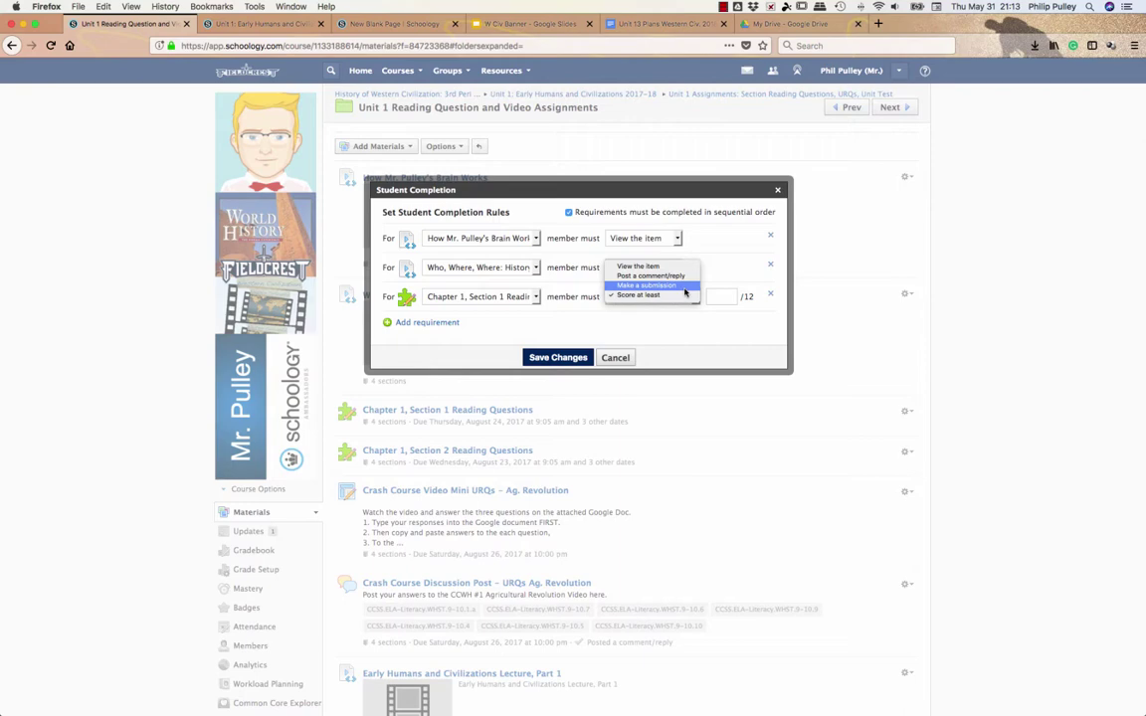
click(685, 291)
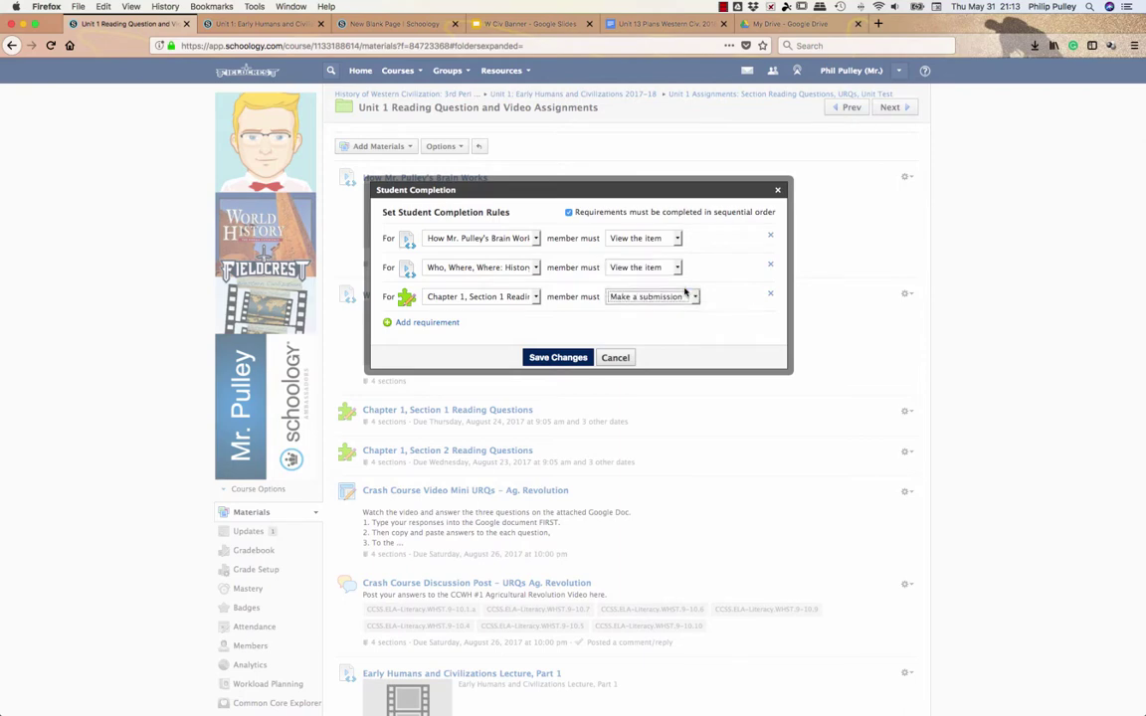
Add requirements for Chapter 1, Section 2 Reading Questions and Crash Course Video Mini URQs – Ag. Revolution
click(425, 323)
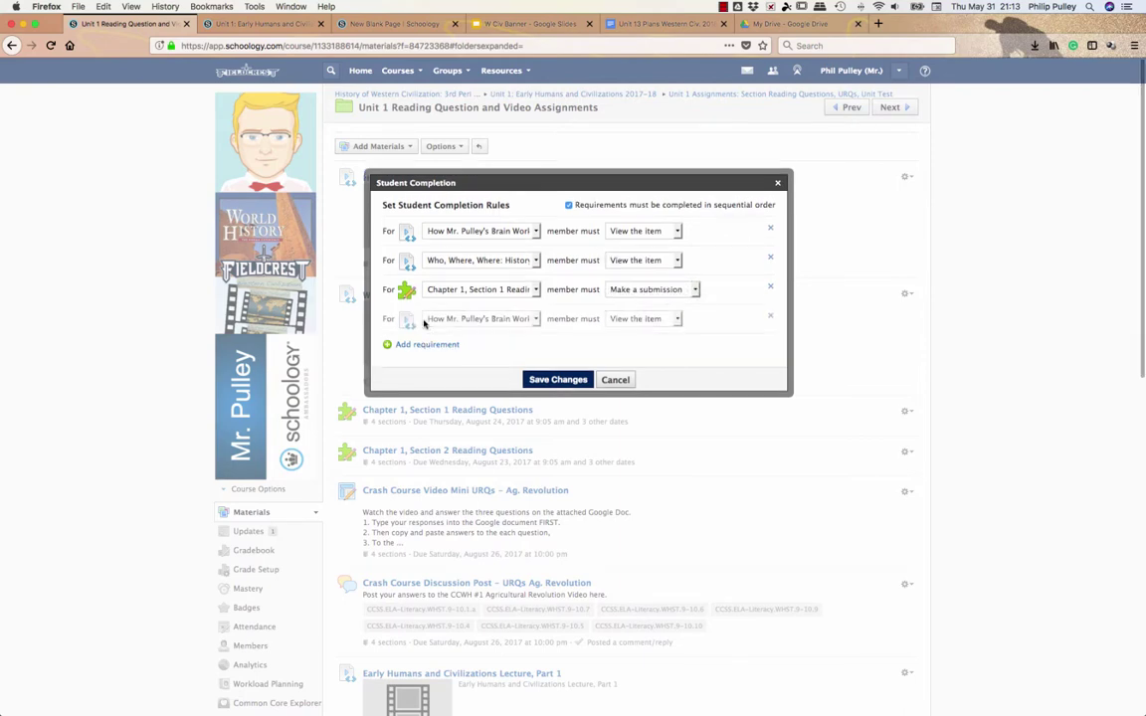
click(536, 320)
click(498, 344)
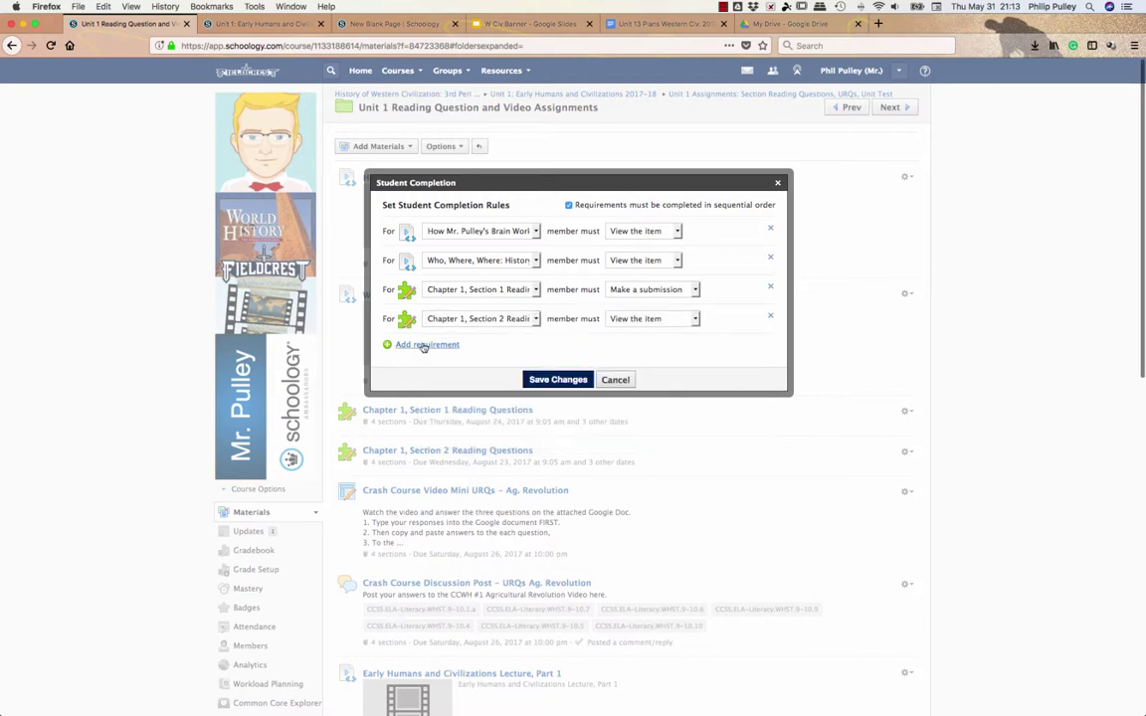
click(421, 345)
click(535, 340)
click(534, 378)
Add the Crash Course Discussion Post, requiring students to post a comment/reply
click(438, 367)
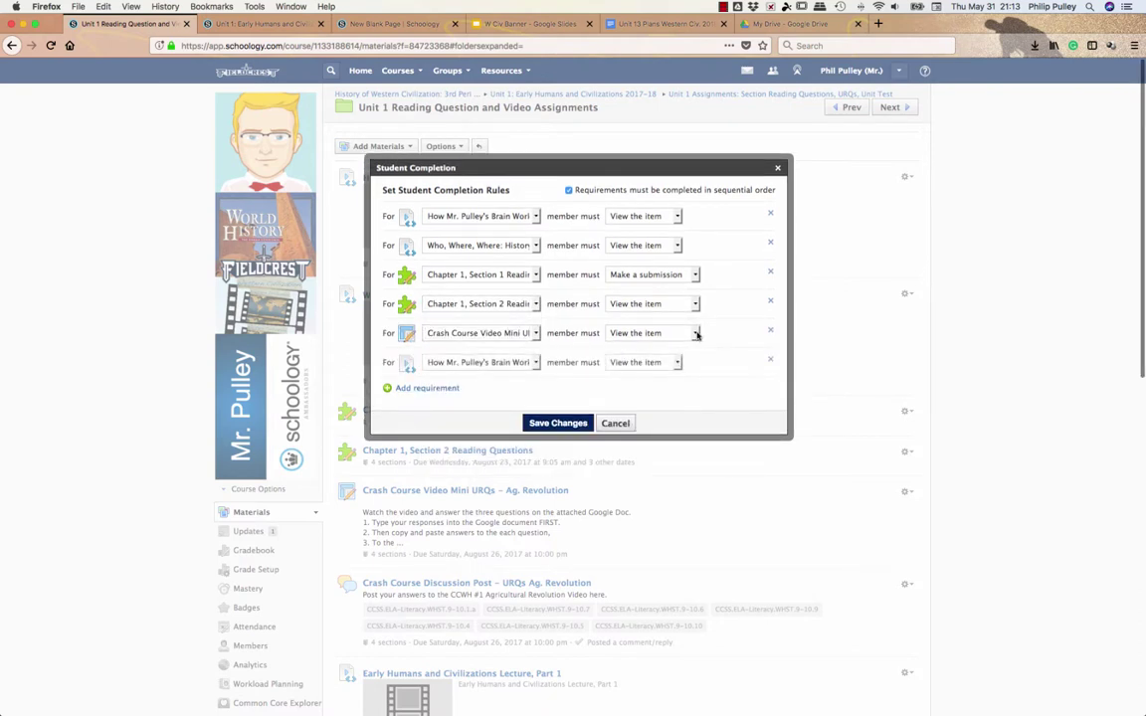
click(693, 311)
click(688, 322)
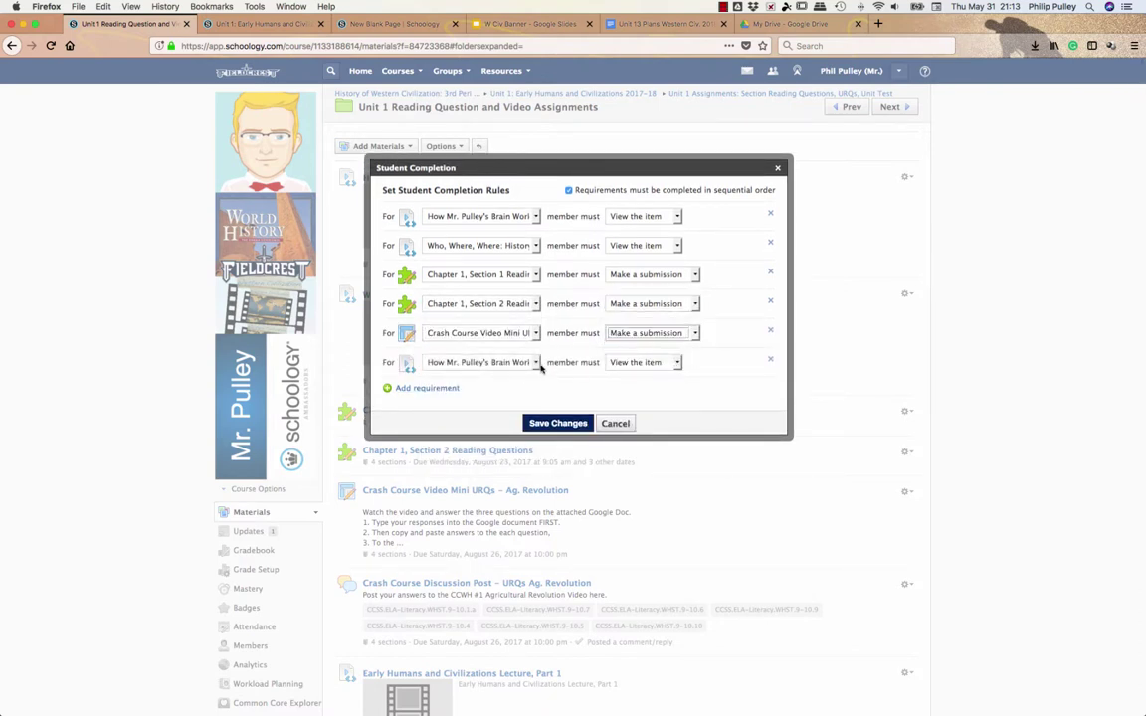
click(535, 362)
click(535, 408)
click(656, 362)
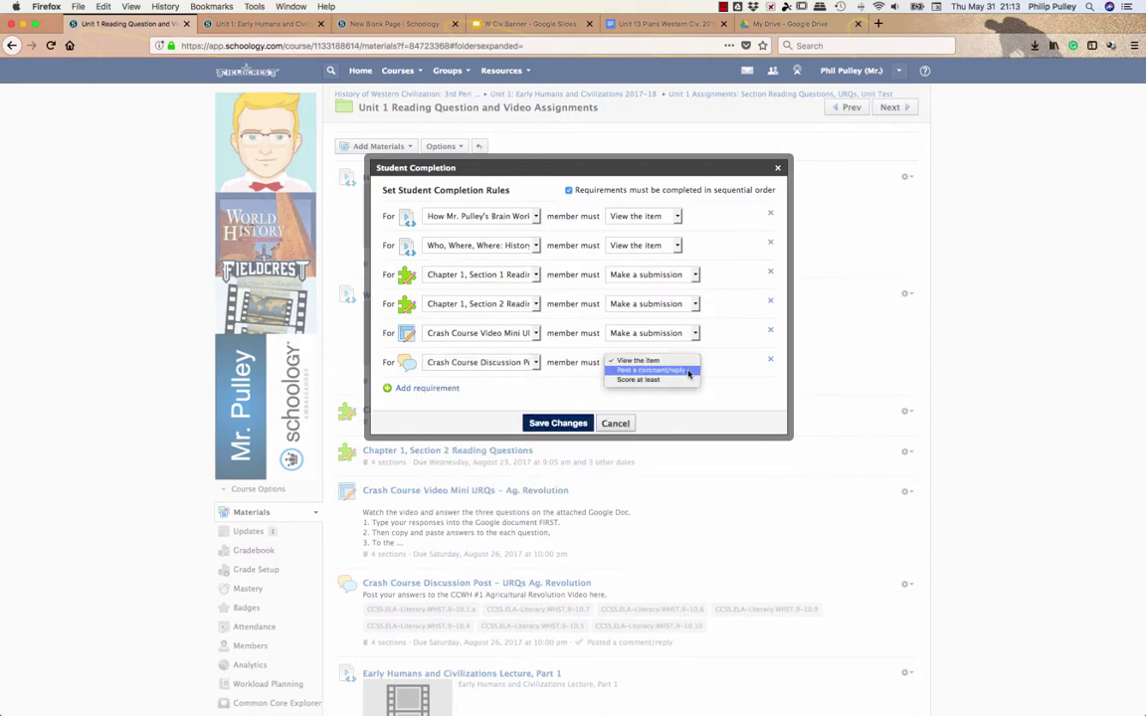
Add Early Humans and Civilizations Lecture, Part 1, then Chapter 2, Section 1 RQs requiring a submission
click(641, 379)
click(433, 389)
scroll(535, 202, down, 3)
click(535, 202)
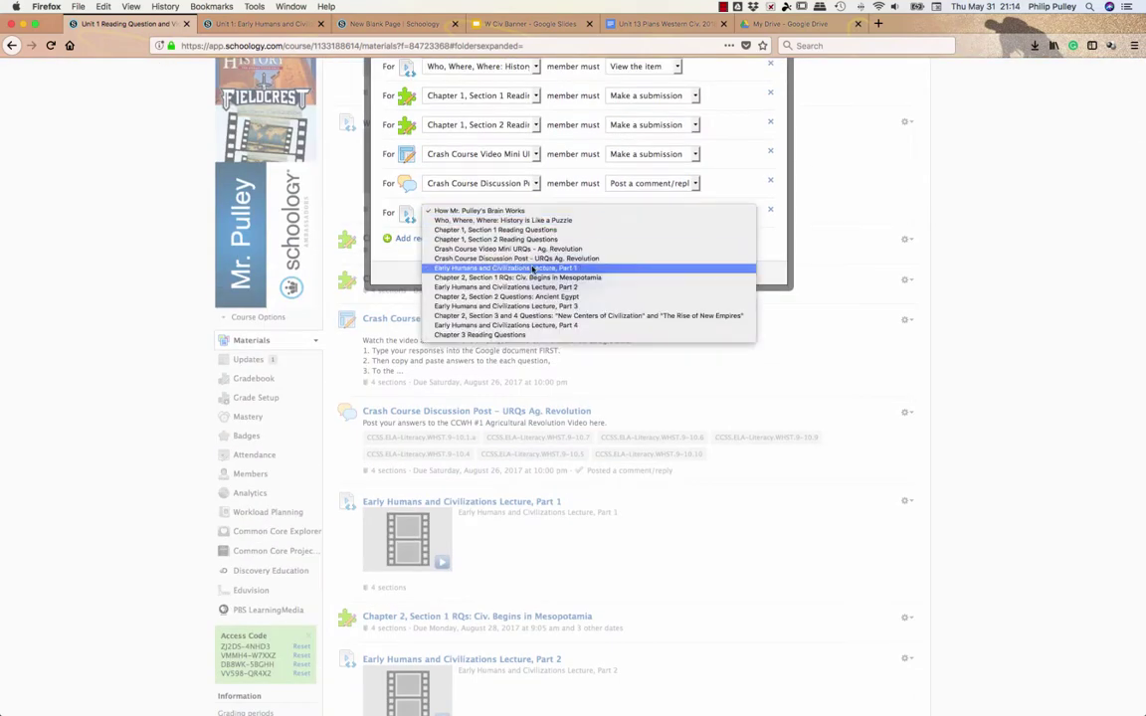
click(537, 264)
click(428, 410)
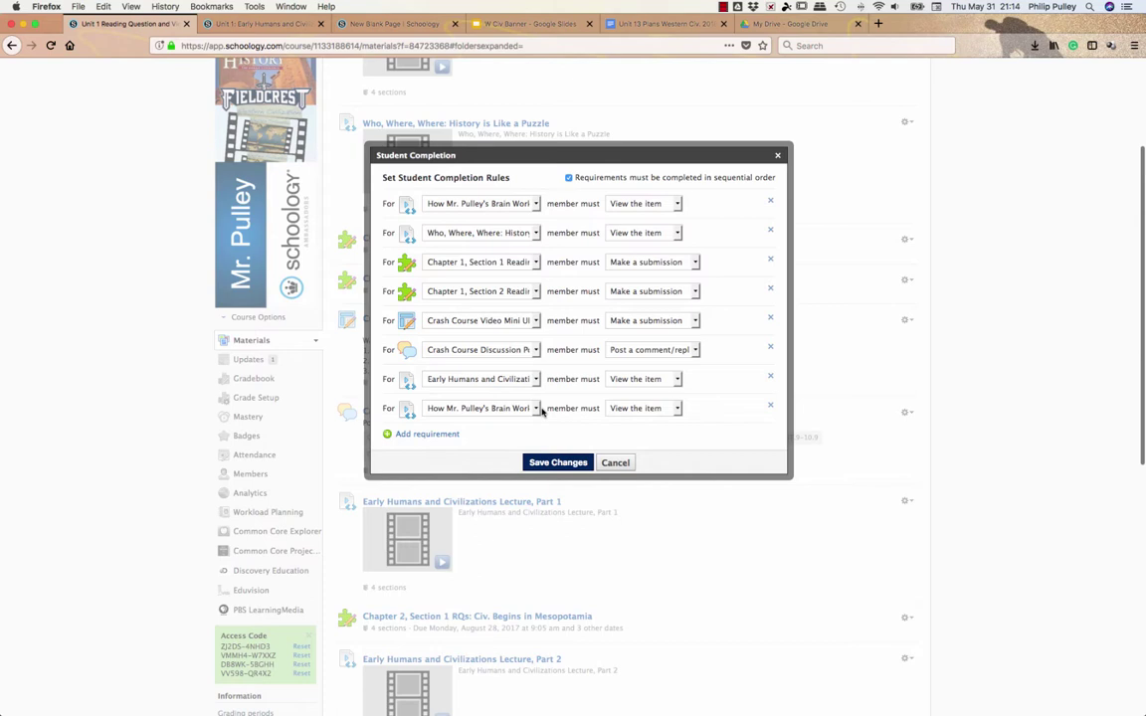
click(535, 408)
click(537, 475)
click(657, 407)
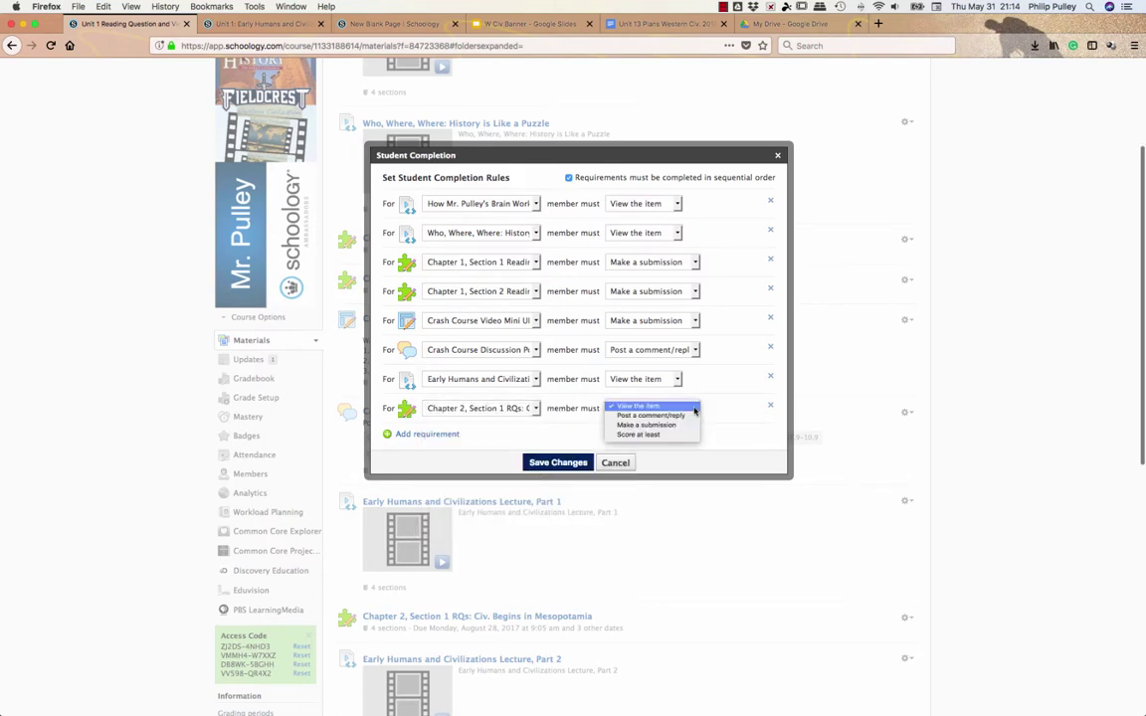
click(686, 415)
Add Lecture Part 2, then Chapter 2, Section 2 Questions: Ancient Egypt requiring a submission
click(427, 435)
click(537, 410)
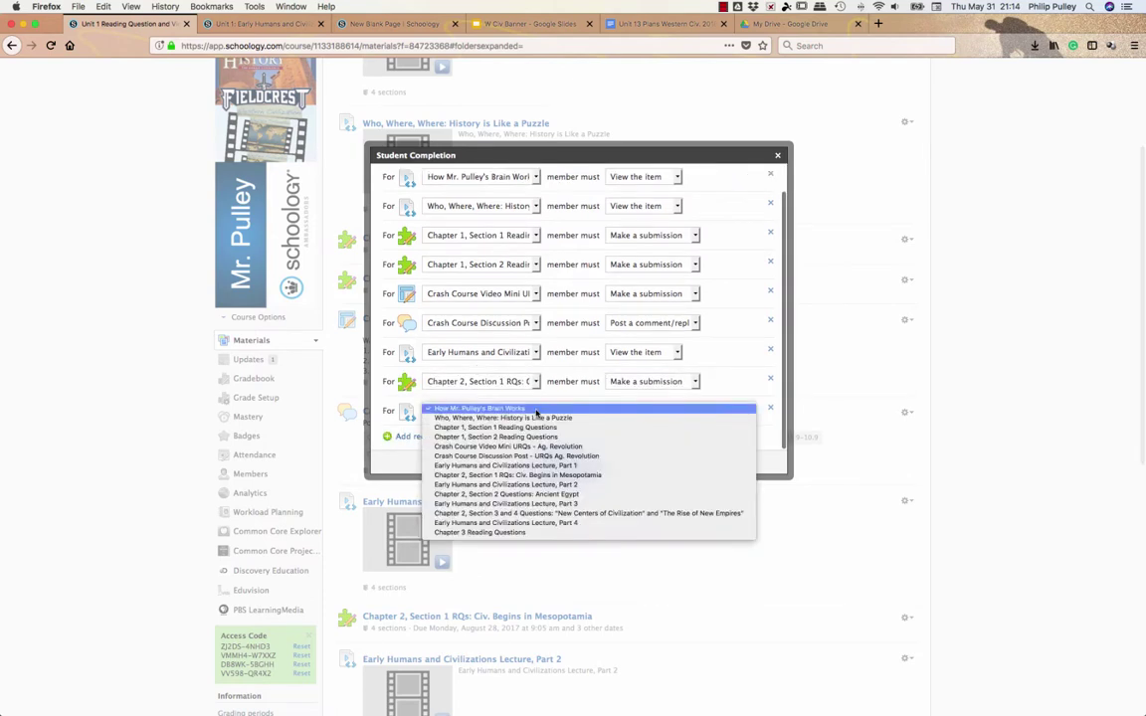
click(535, 486)
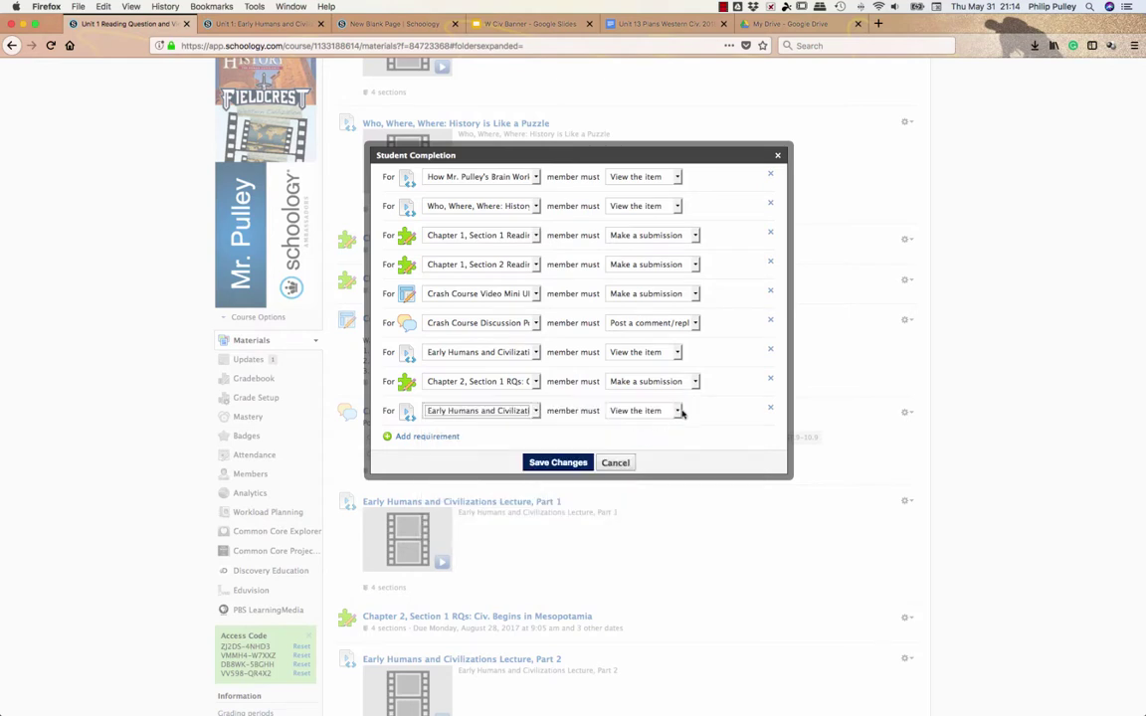
click(422, 437)
click(536, 439)
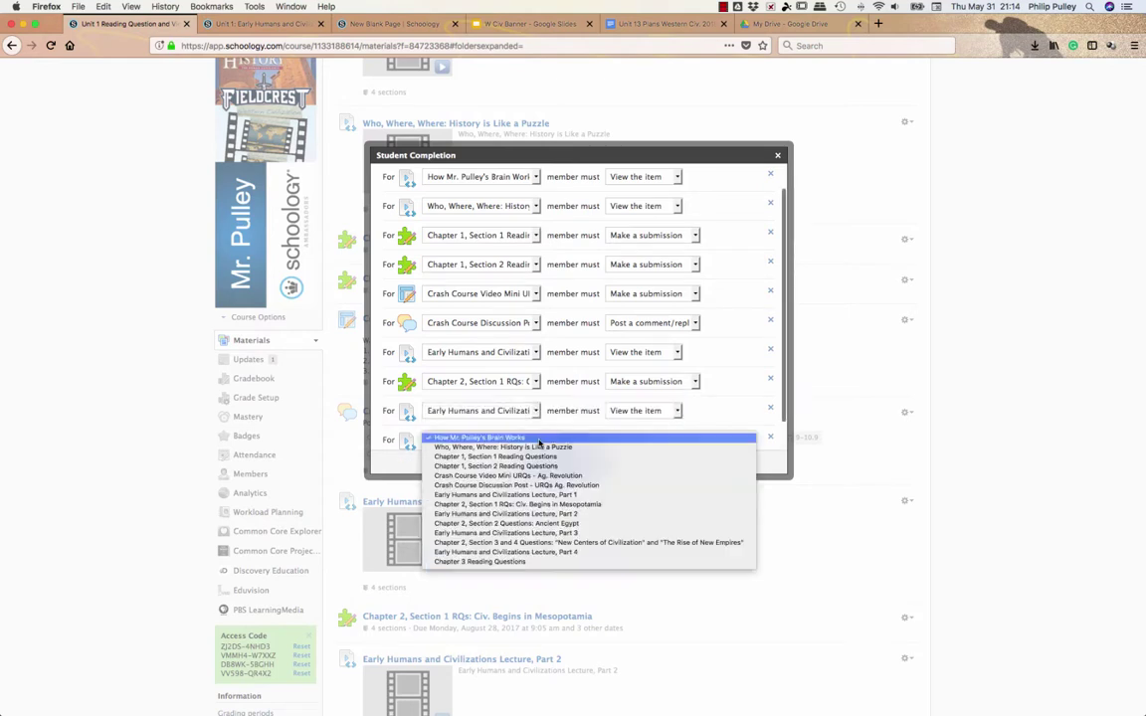
click(548, 525)
click(641, 439)
click(631, 450)
Add Lecture Part 3, then Chapter 2, Section 3 and 4 Questions requiring a submission
click(427, 436)
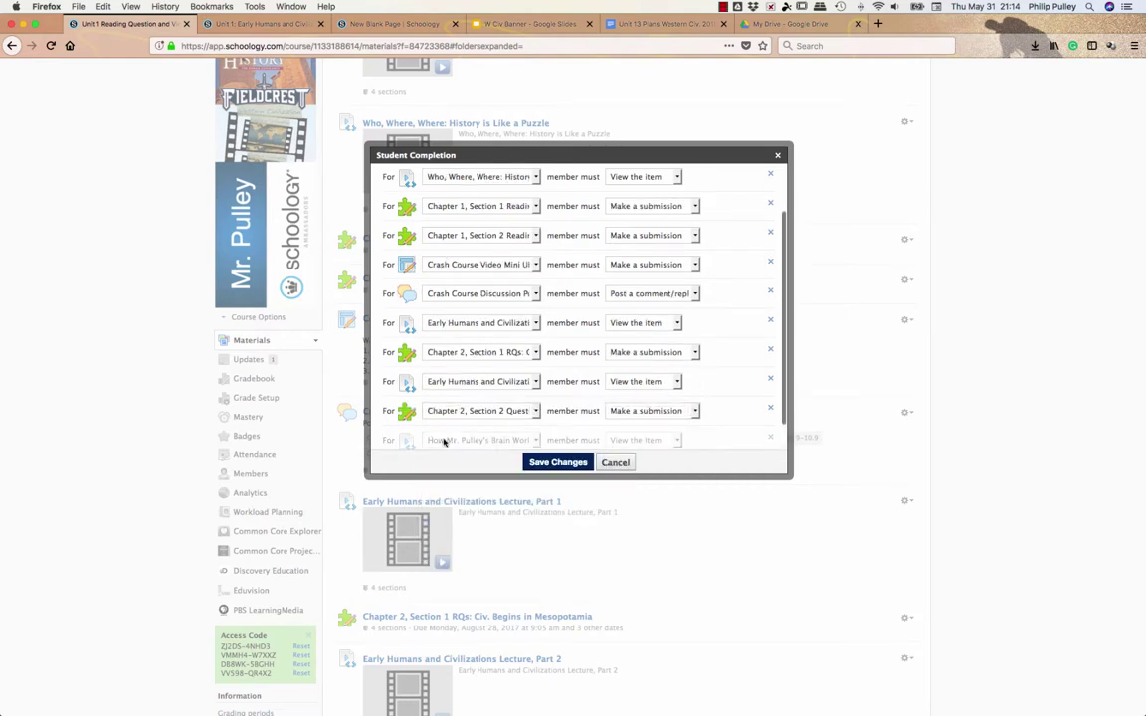
click(453, 440)
click(467, 532)
scroll(419, 446, down, 1)
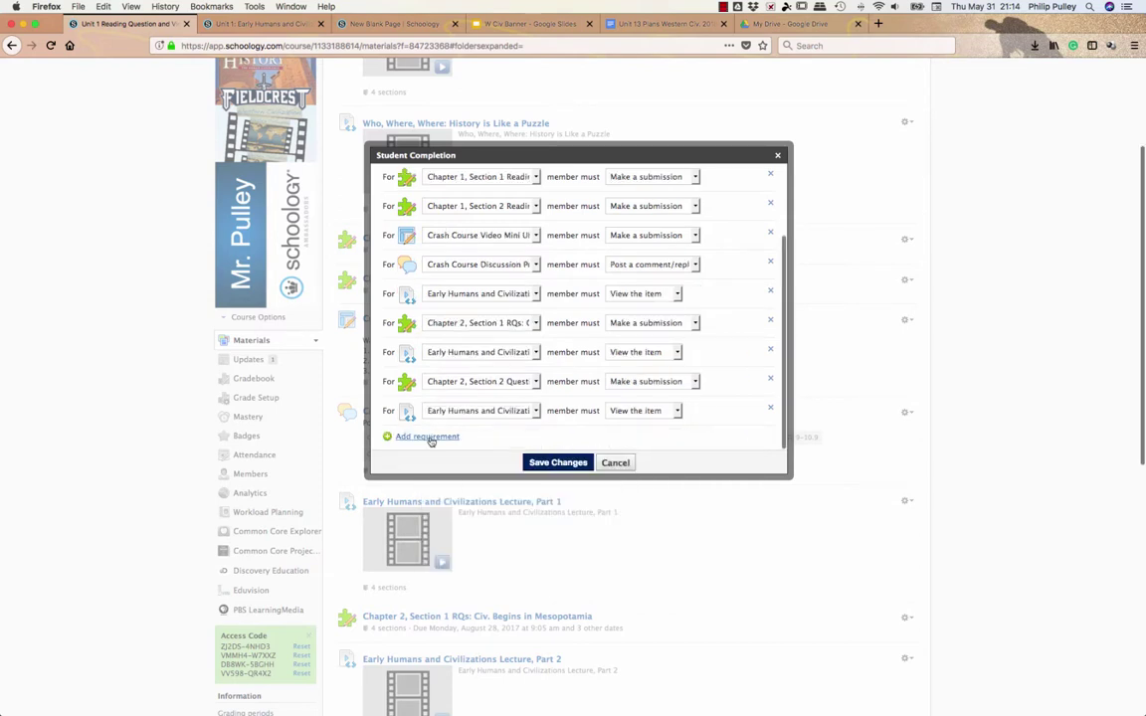
click(430, 439)
click(536, 439)
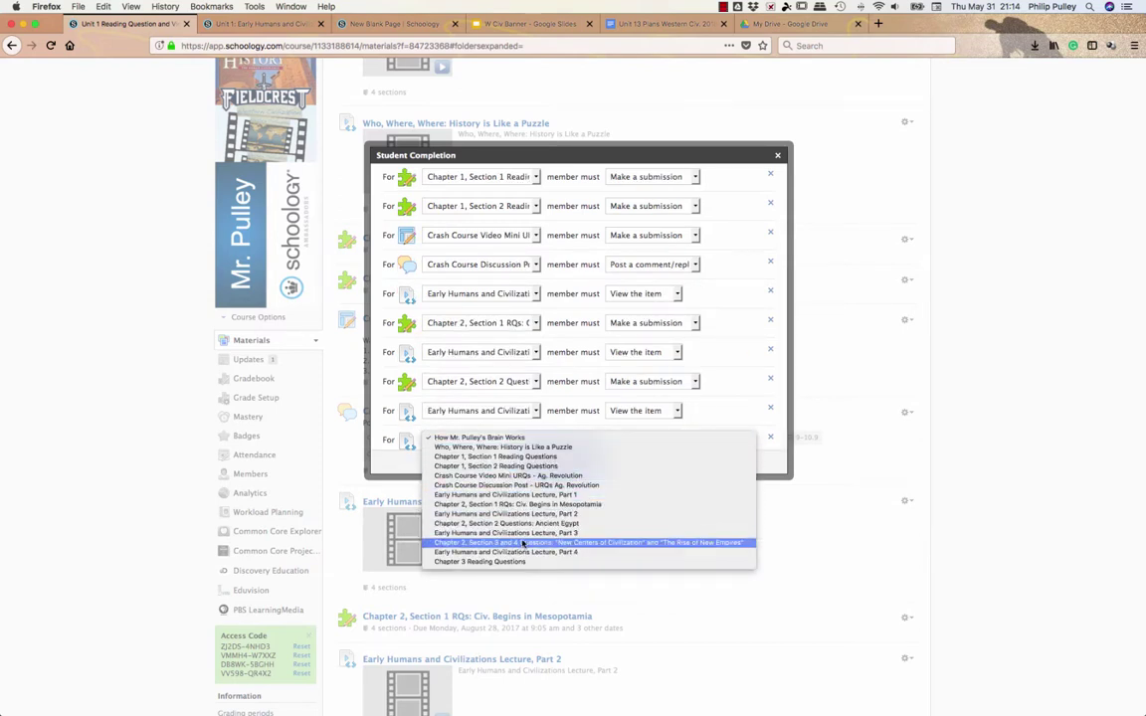
click(522, 543)
click(532, 438)
click(533, 438)
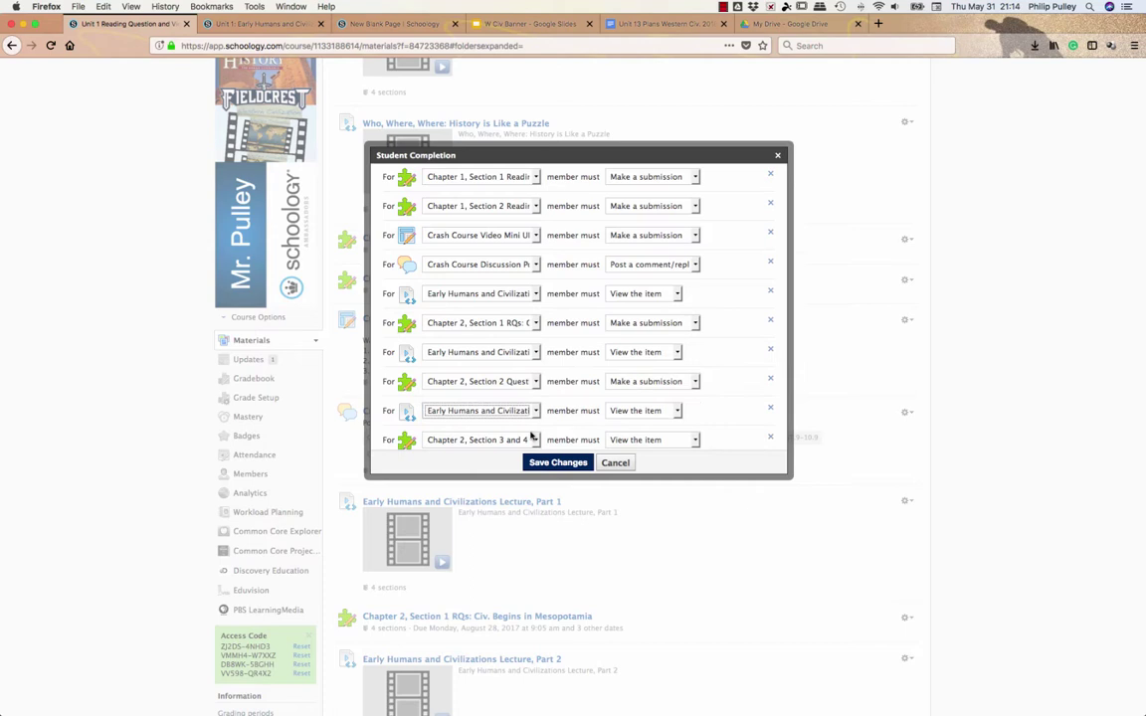
click(647, 438)
Add Lecture Part 4 as View the item, then Chapter 3 Reading Questions requiring a submission
click(646, 446)
scroll(435, 440, down, 1)
click(435, 439)
click(478, 410)
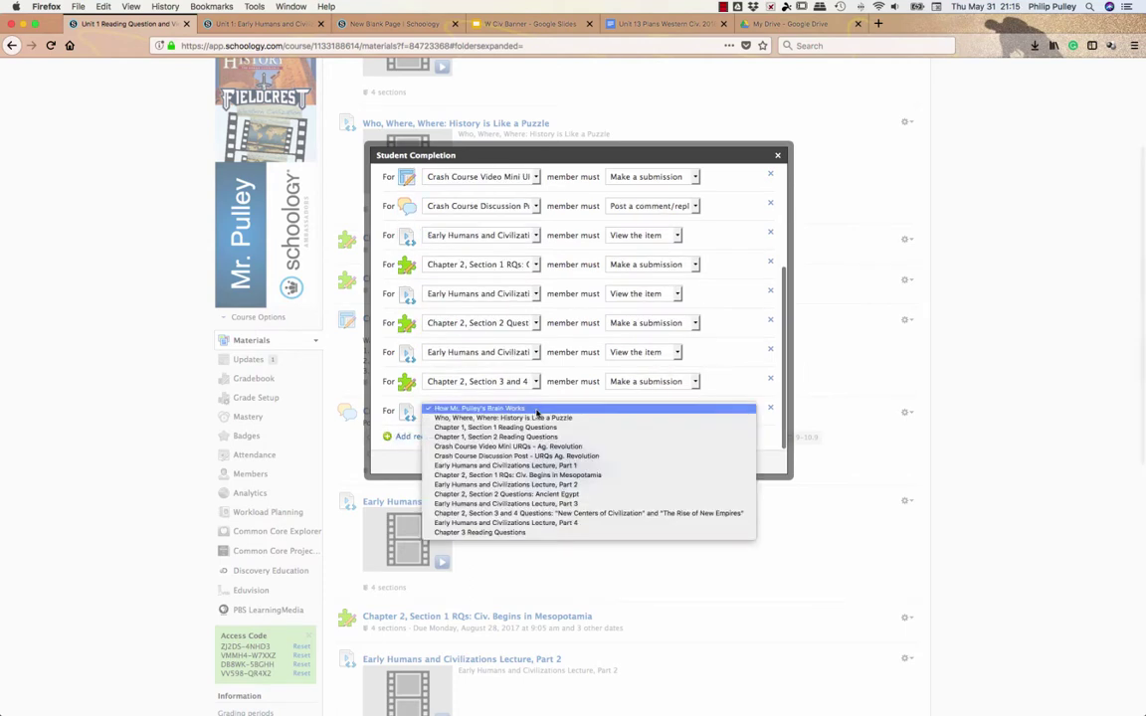
click(539, 523)
click(677, 410)
click(702, 412)
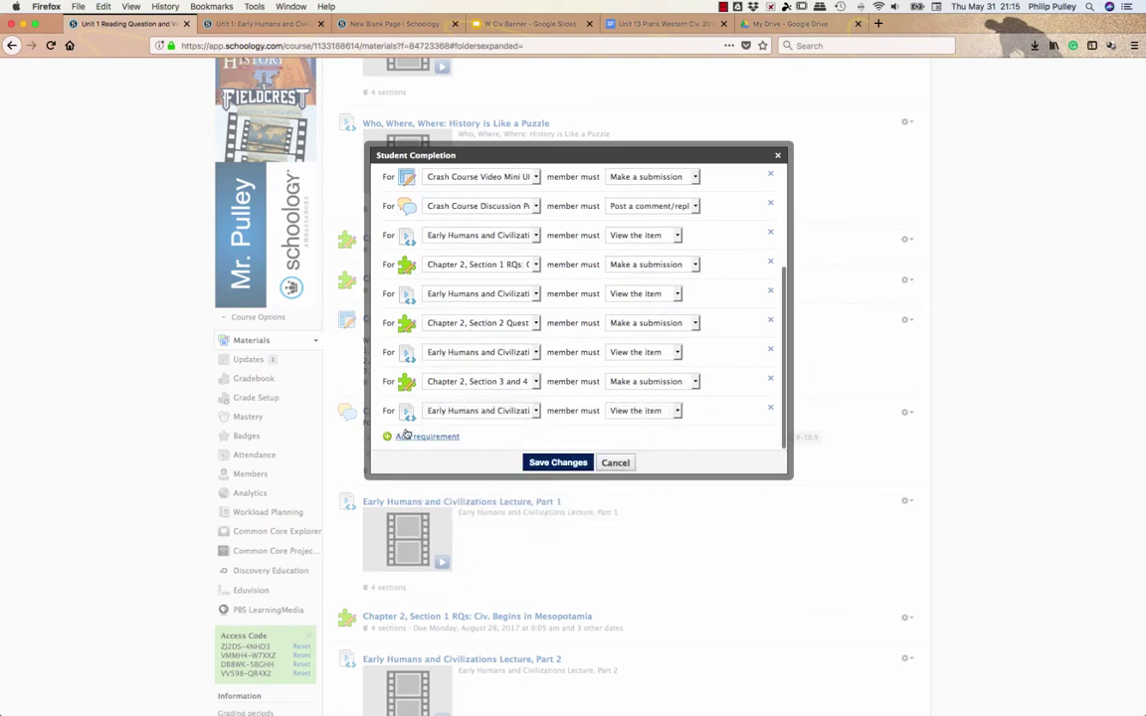
click(418, 436)
click(513, 411)
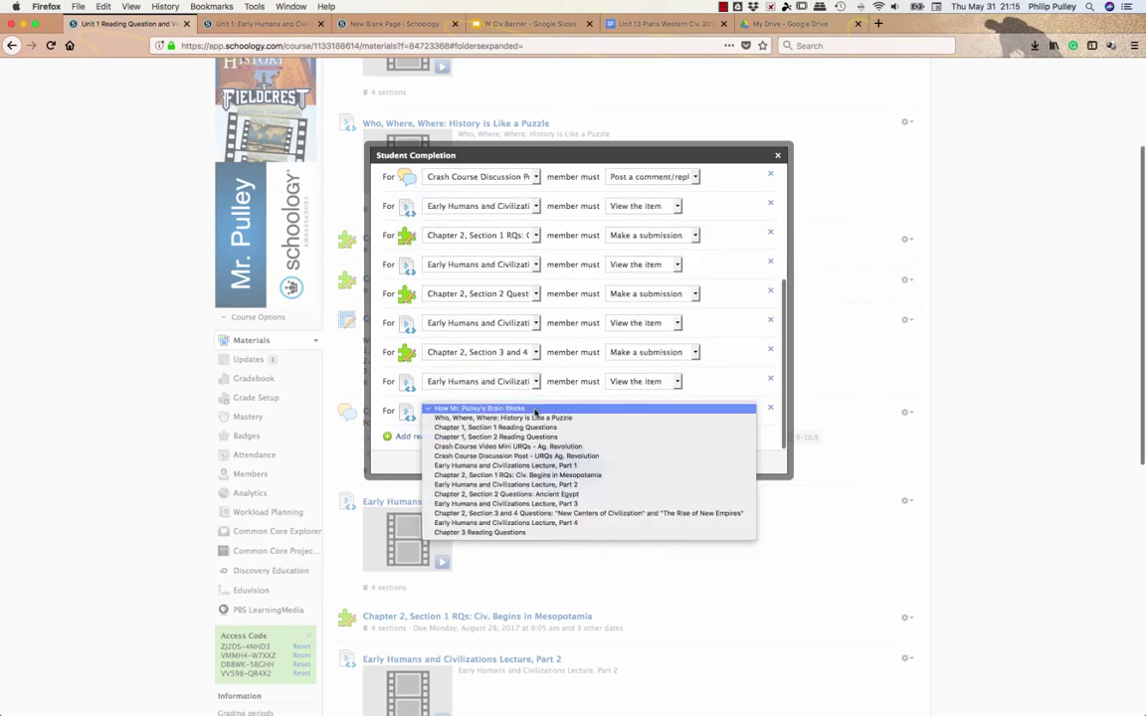
click(523, 535)
click(667, 411)
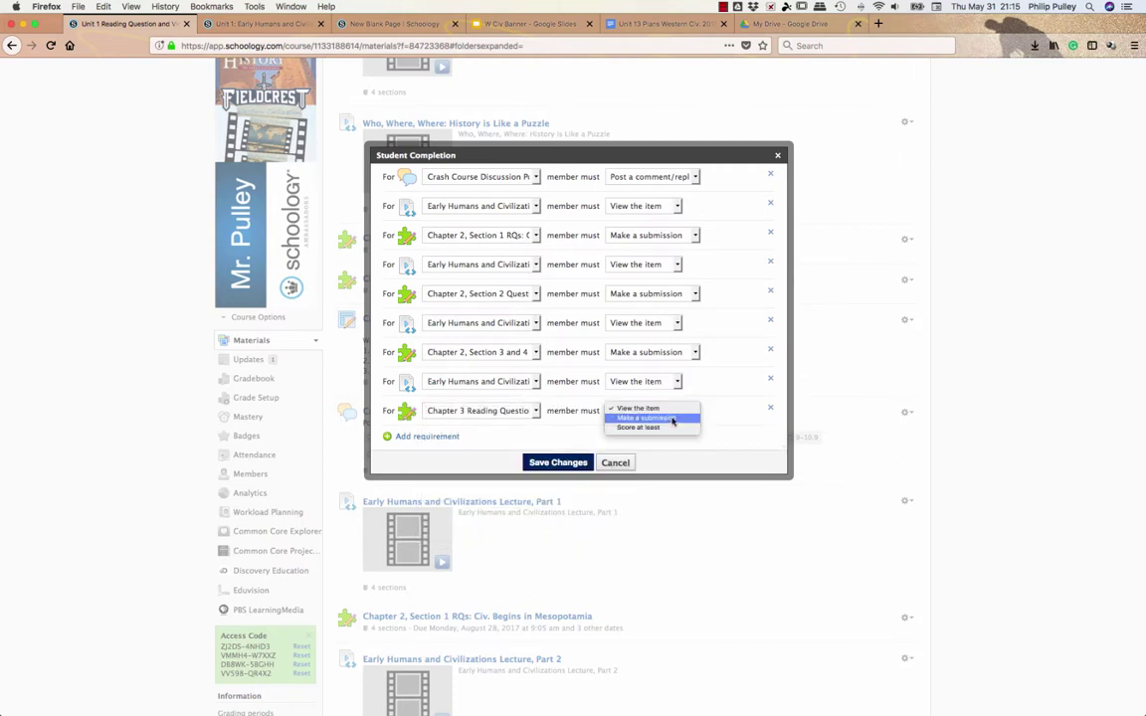
click(672, 419)
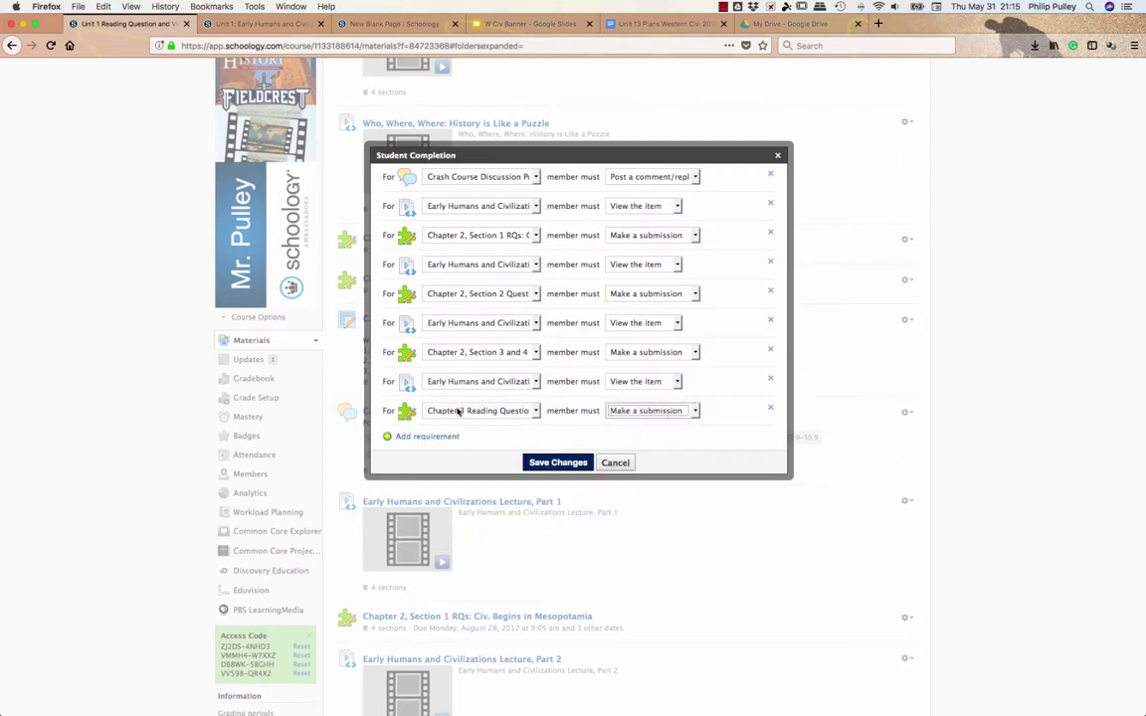
Save the completion rules and return to the top of the folder to see the confirmation
click(547, 464)
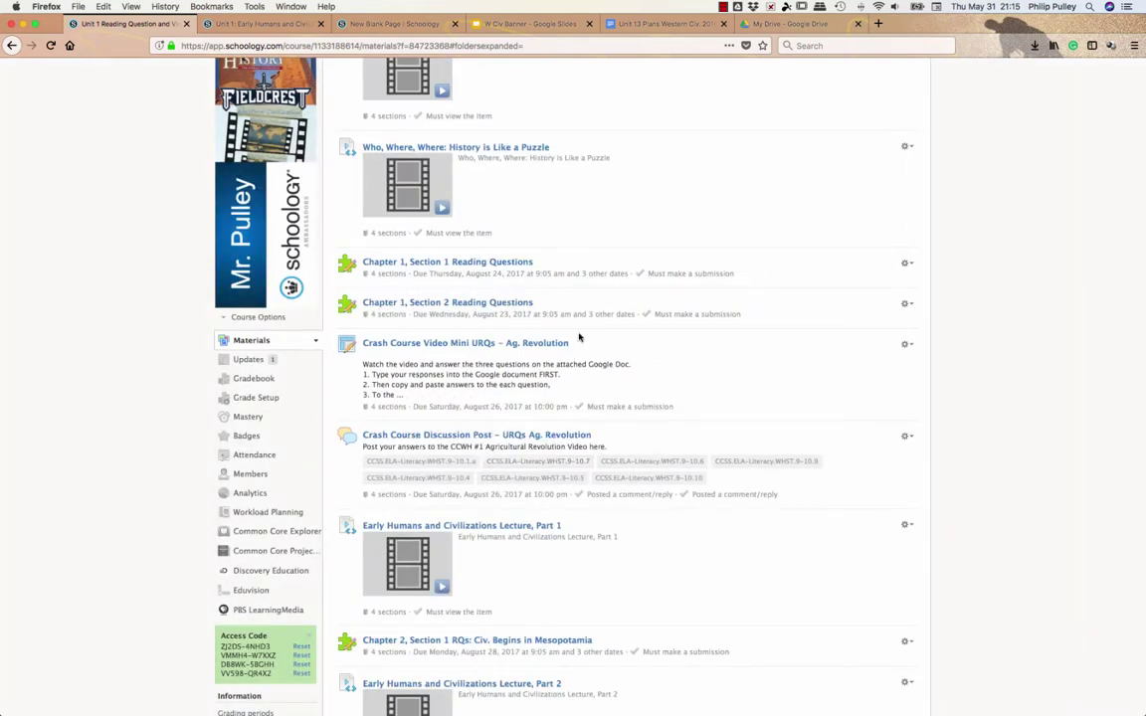
scroll(575, 328, up, 3)
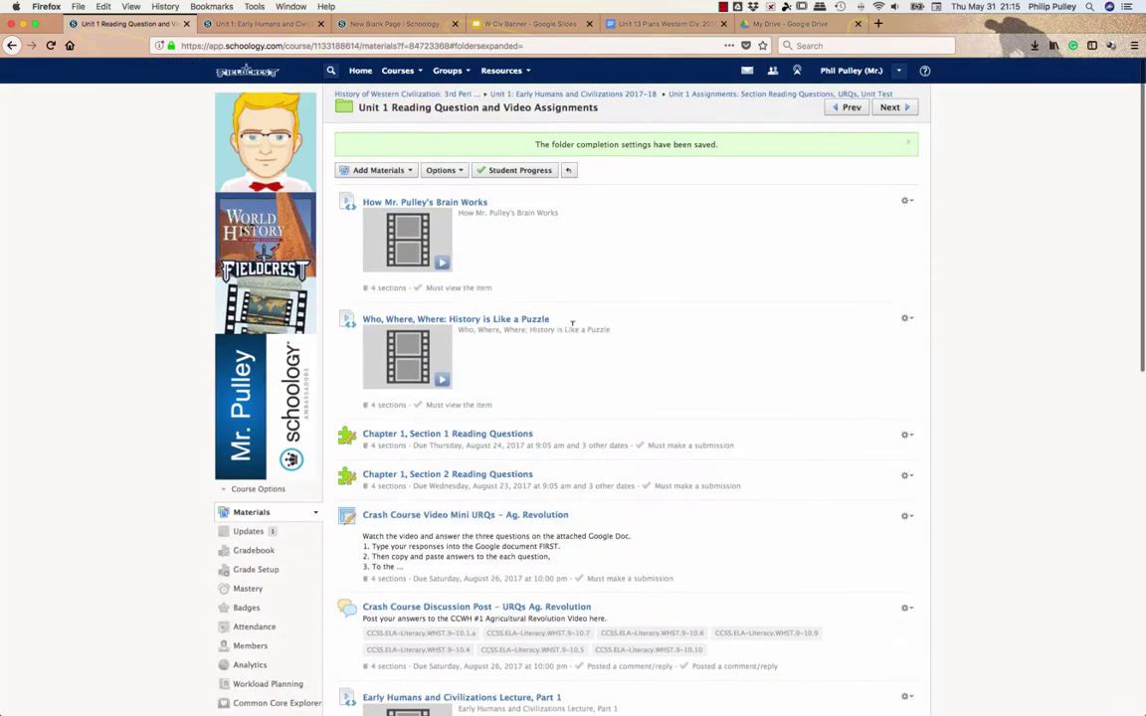
Reopen Student Completion and scroll through the saved sequential requirements list
click(463, 172)
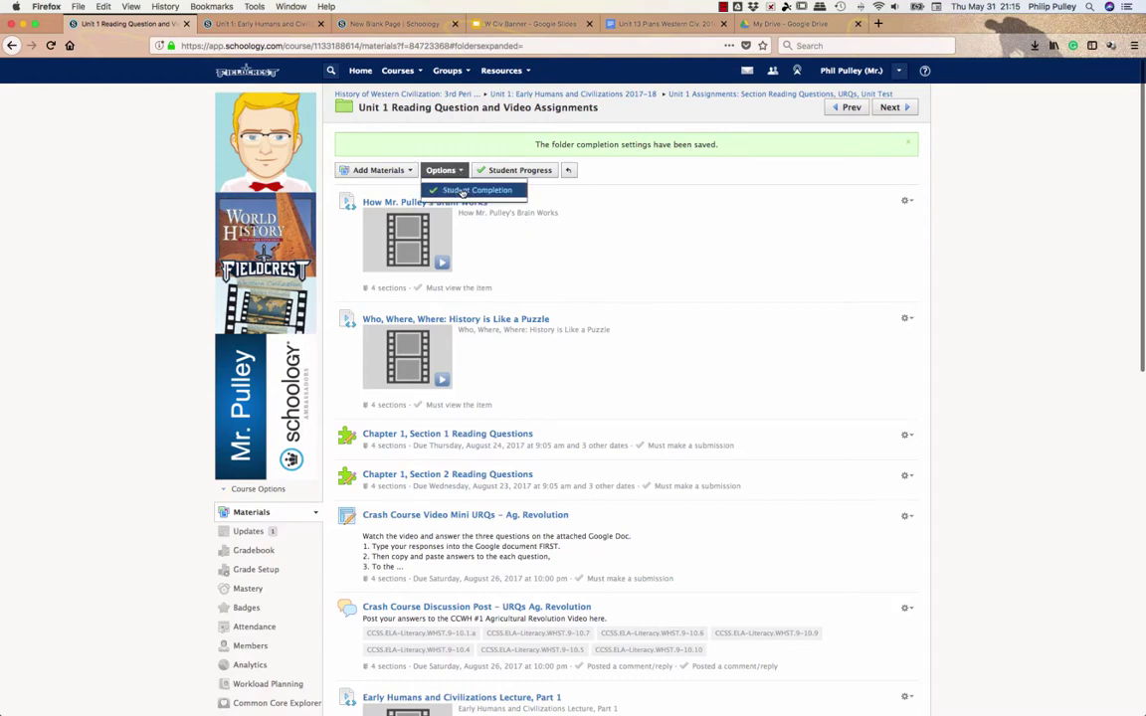
click(462, 189)
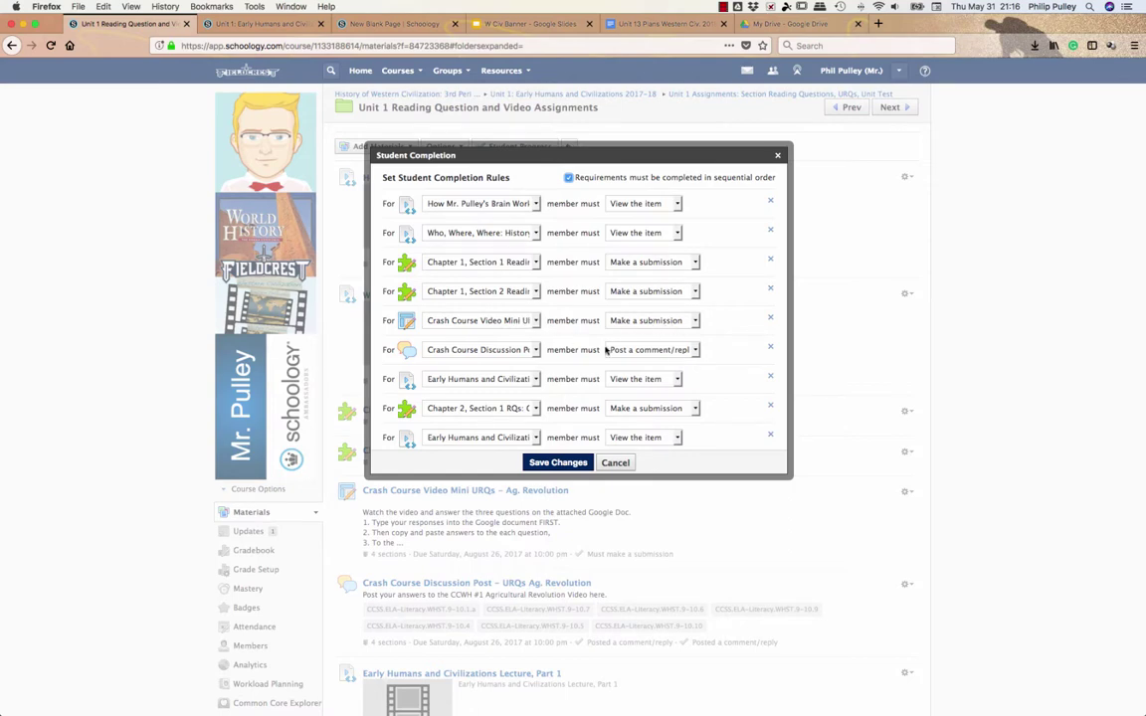
scroll(597, 427, down, 5)
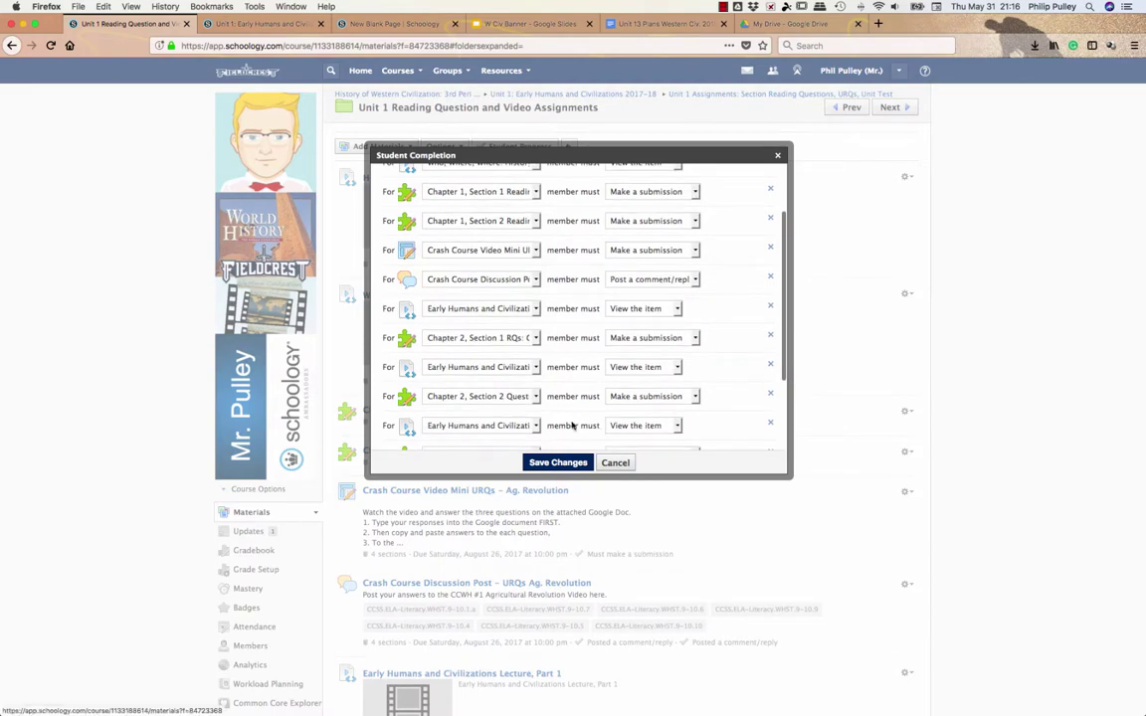